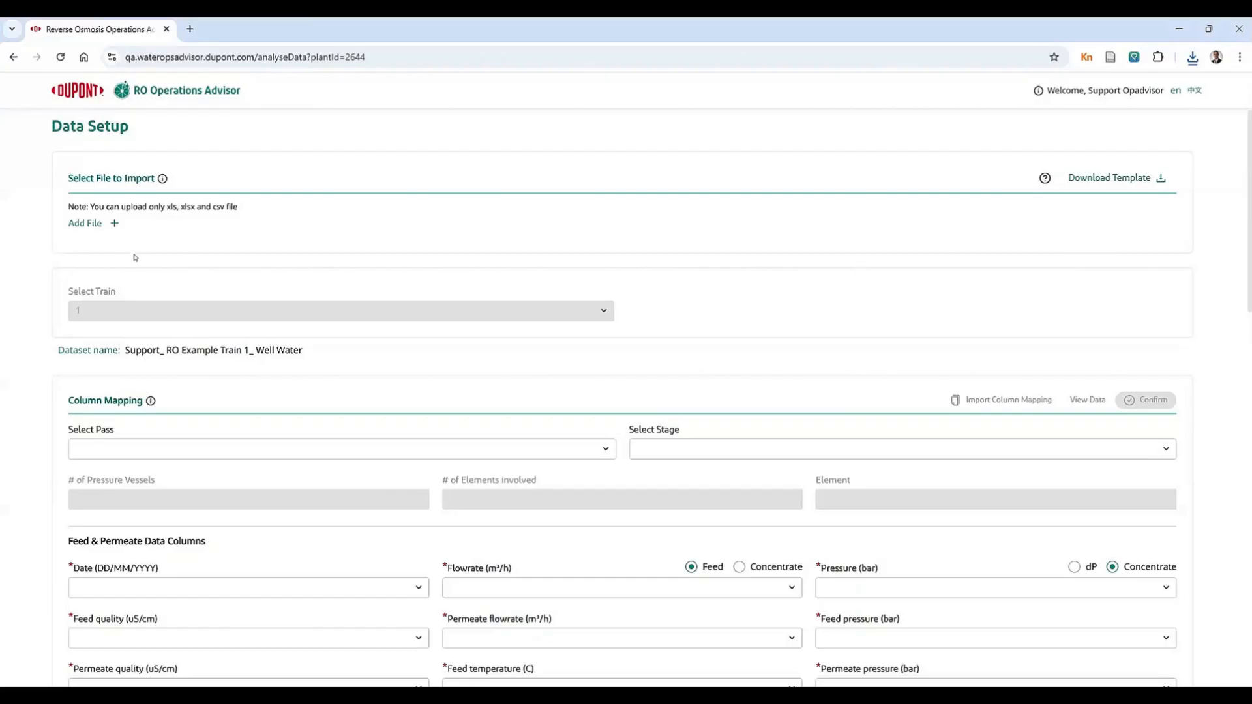
# Import the file Sample Data 2020 - Single Train.xlsx and select train 1 for it.
pyautogui.click(91, 224)
pyautogui.click(295, 369)
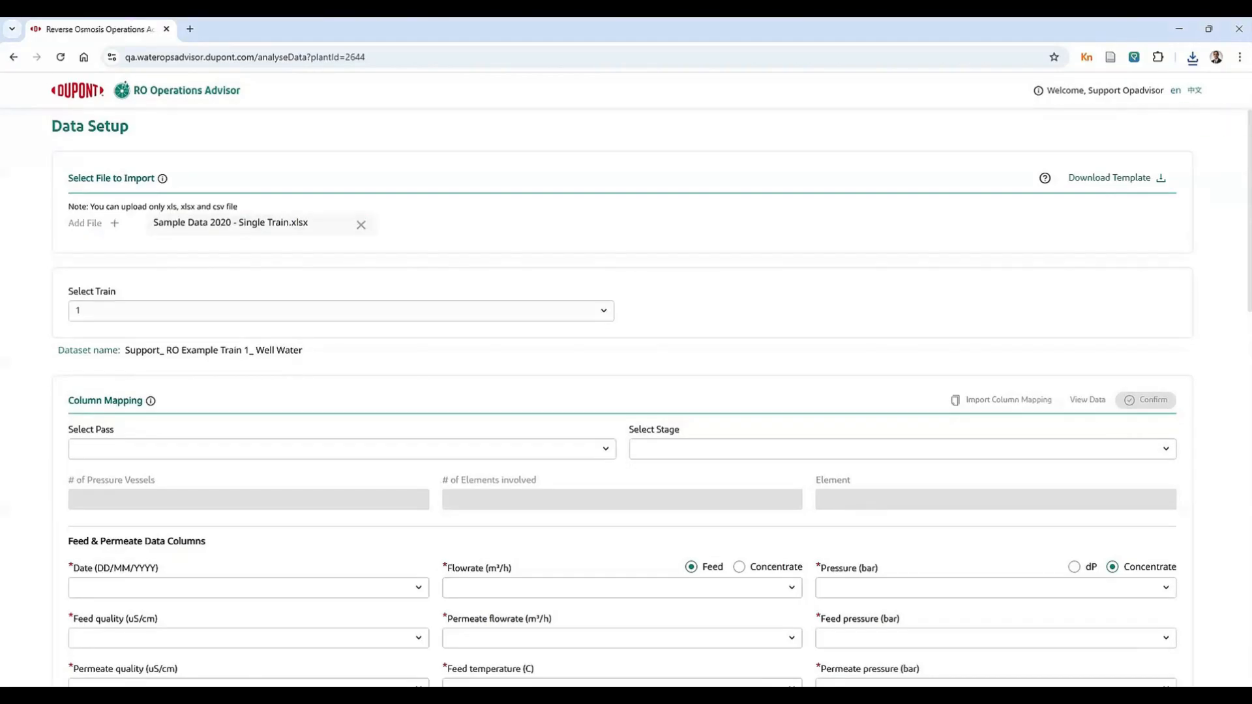
pyautogui.click(225, 312)
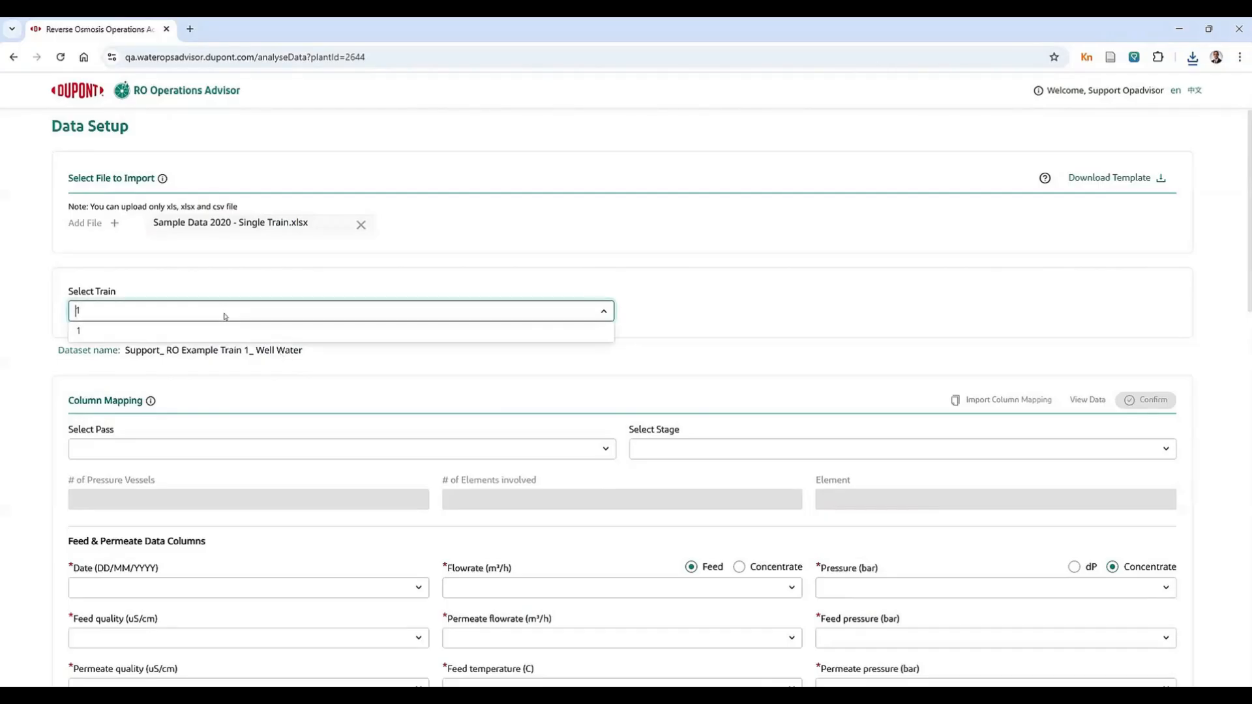
pyautogui.click(215, 334)
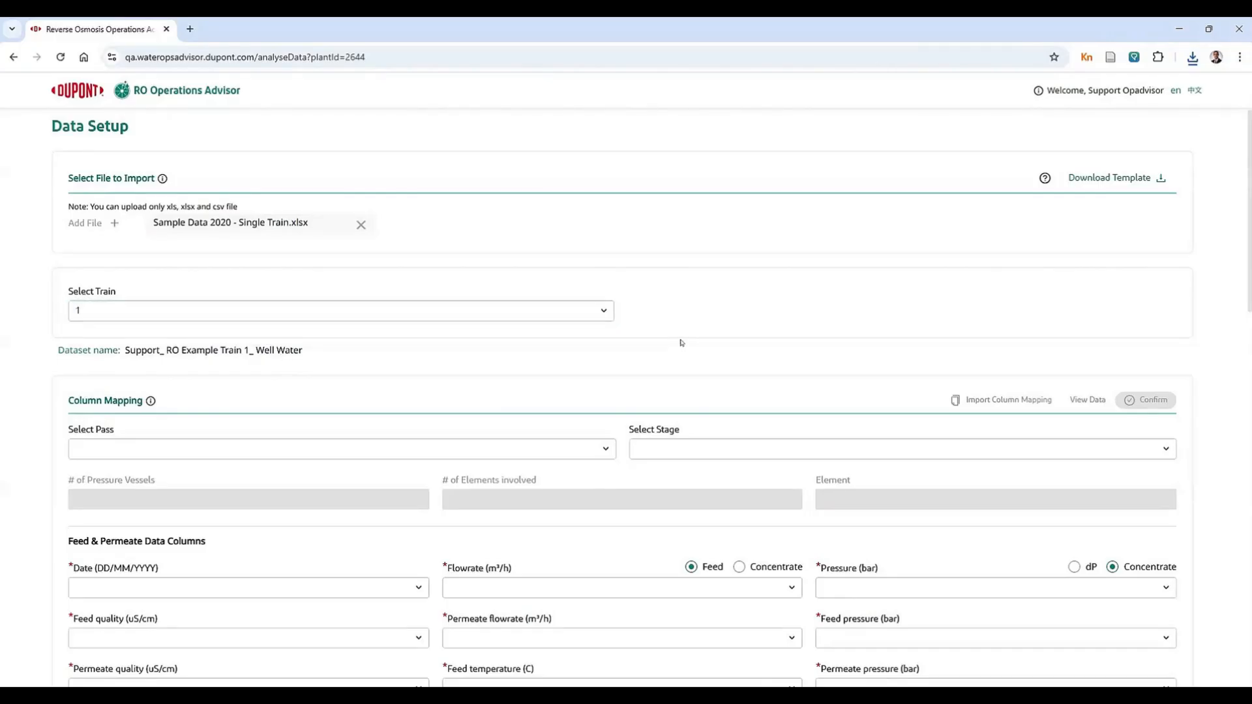
# Set the column mapping scope to pass 1 and stage All.
pyautogui.scroll(-3, 681, 343)
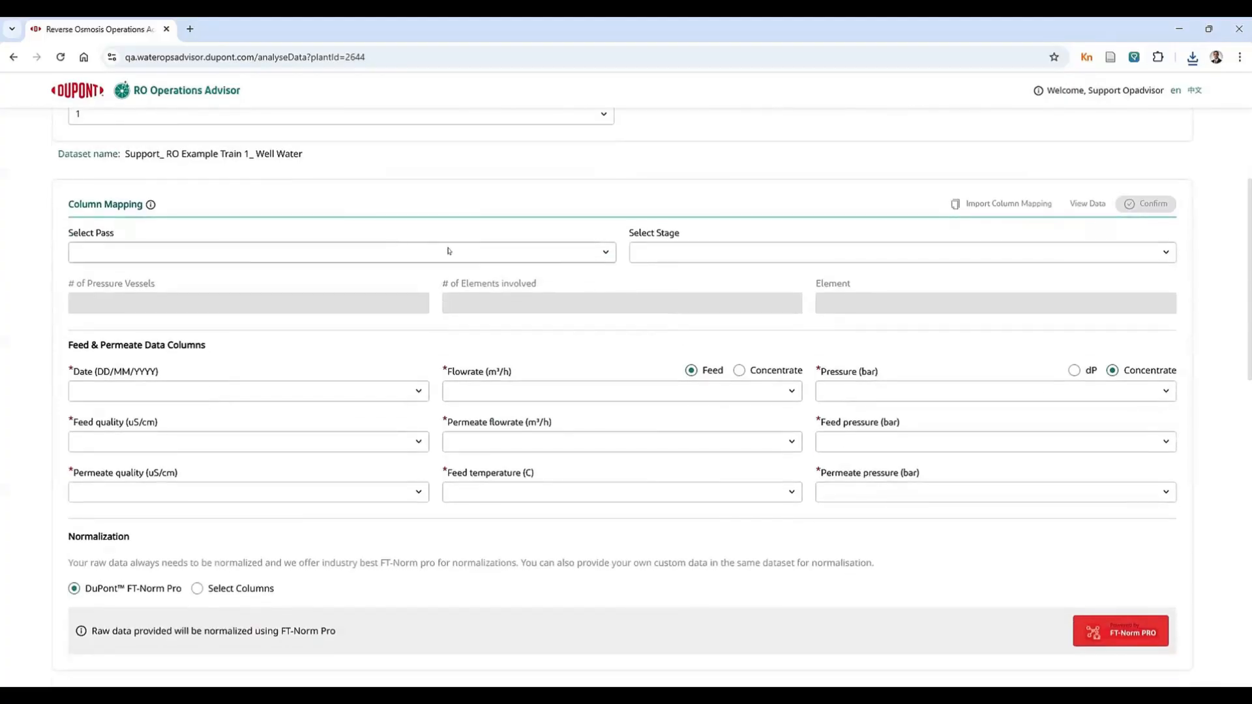
pyautogui.click(185, 254)
pyautogui.click(98, 277)
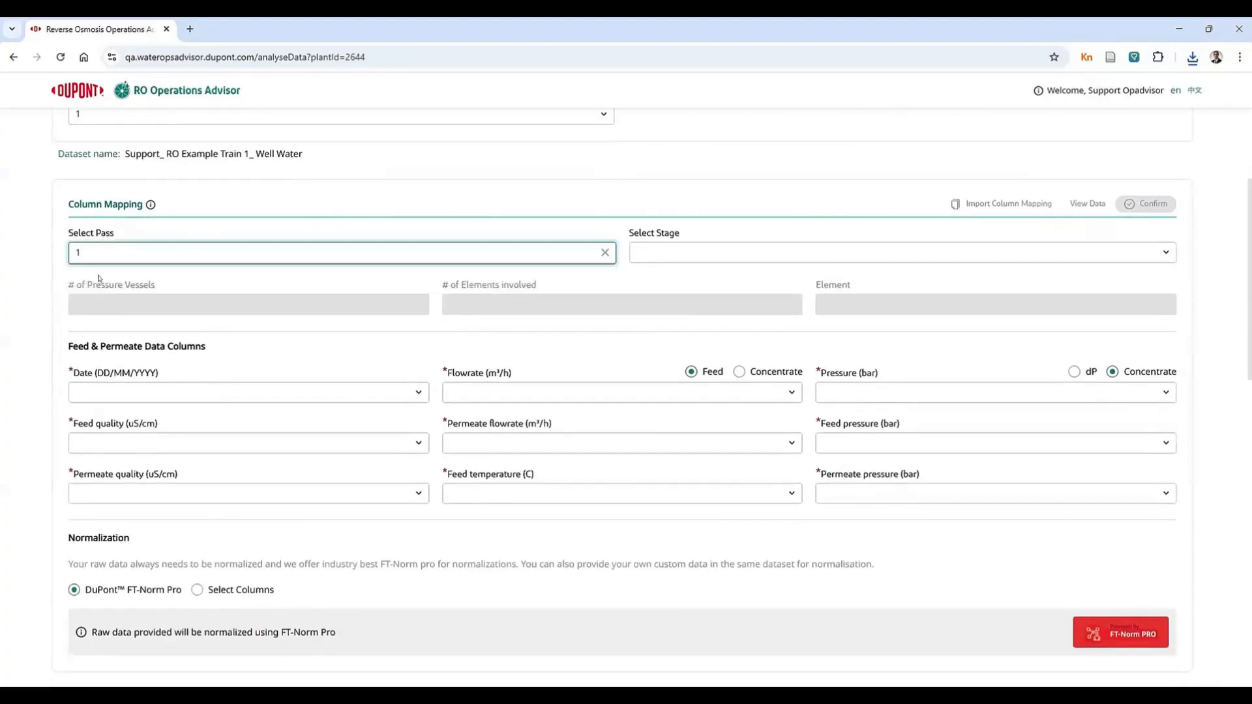
pyautogui.click(665, 256)
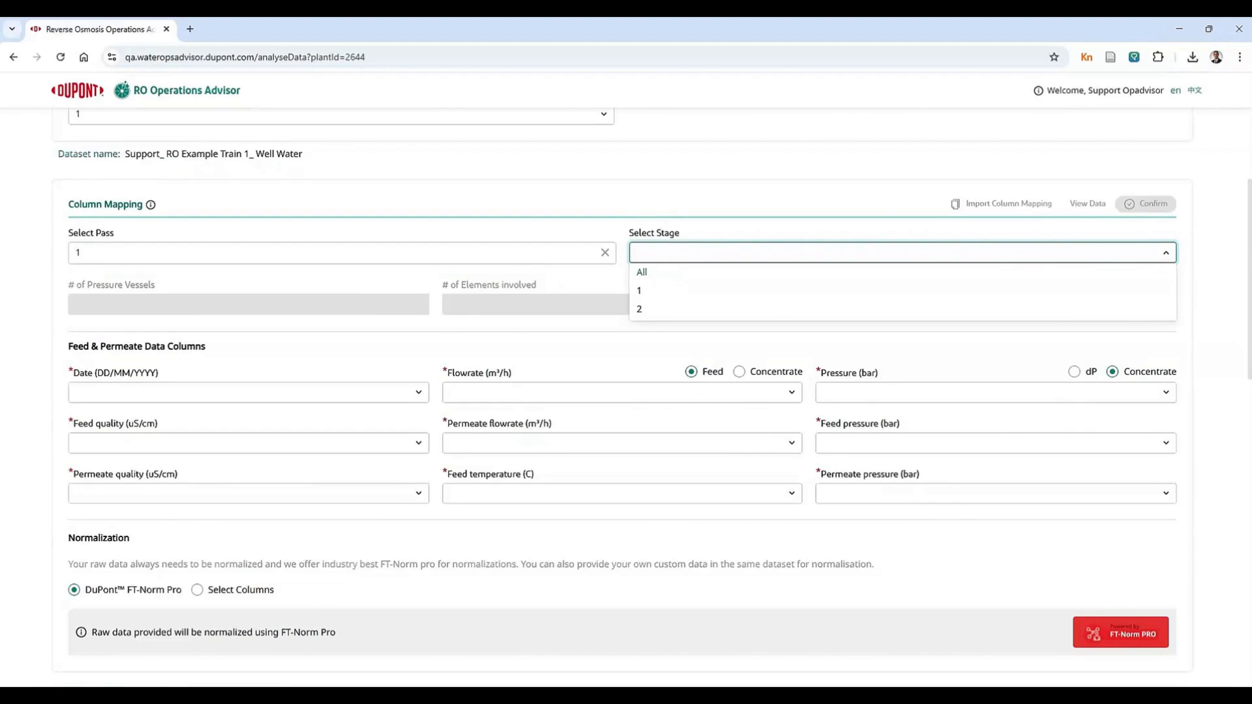
pyautogui.click(671, 274)
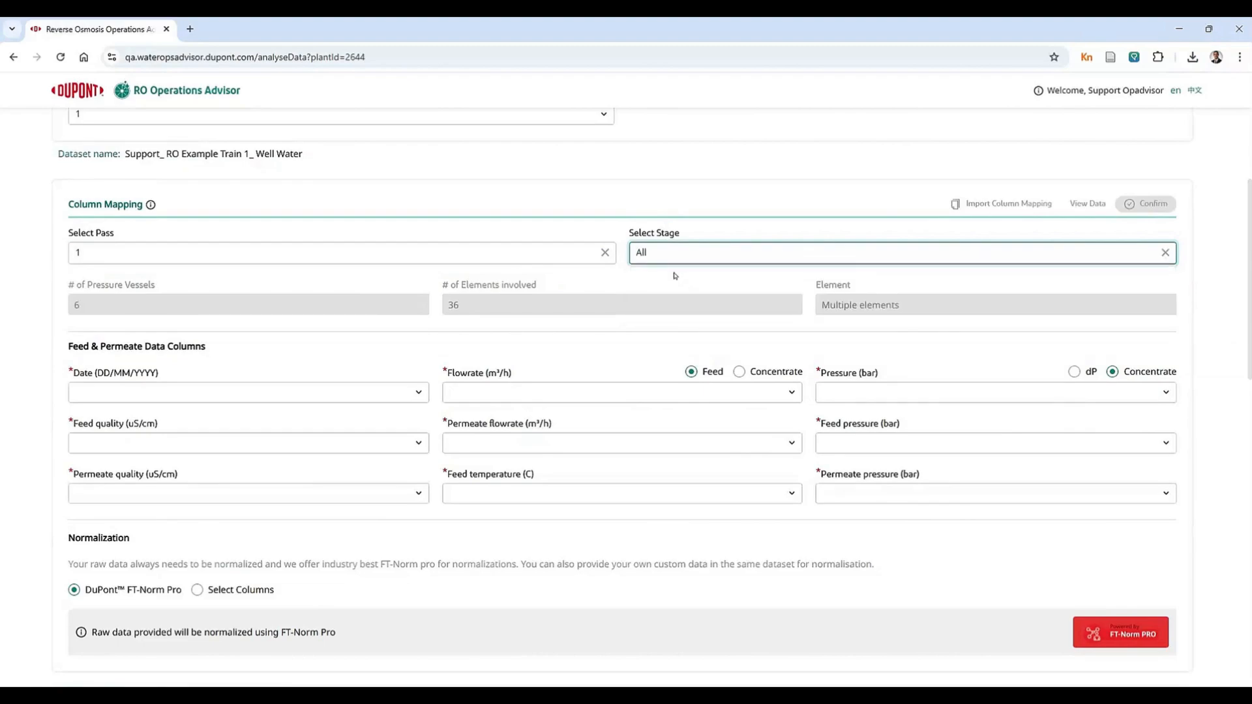
# Map the date to Date, the feed flowrate to Feed Flow, and the pressure, set as dP, to Differential Pressure.
pyautogui.scroll(-2, 657, 335)
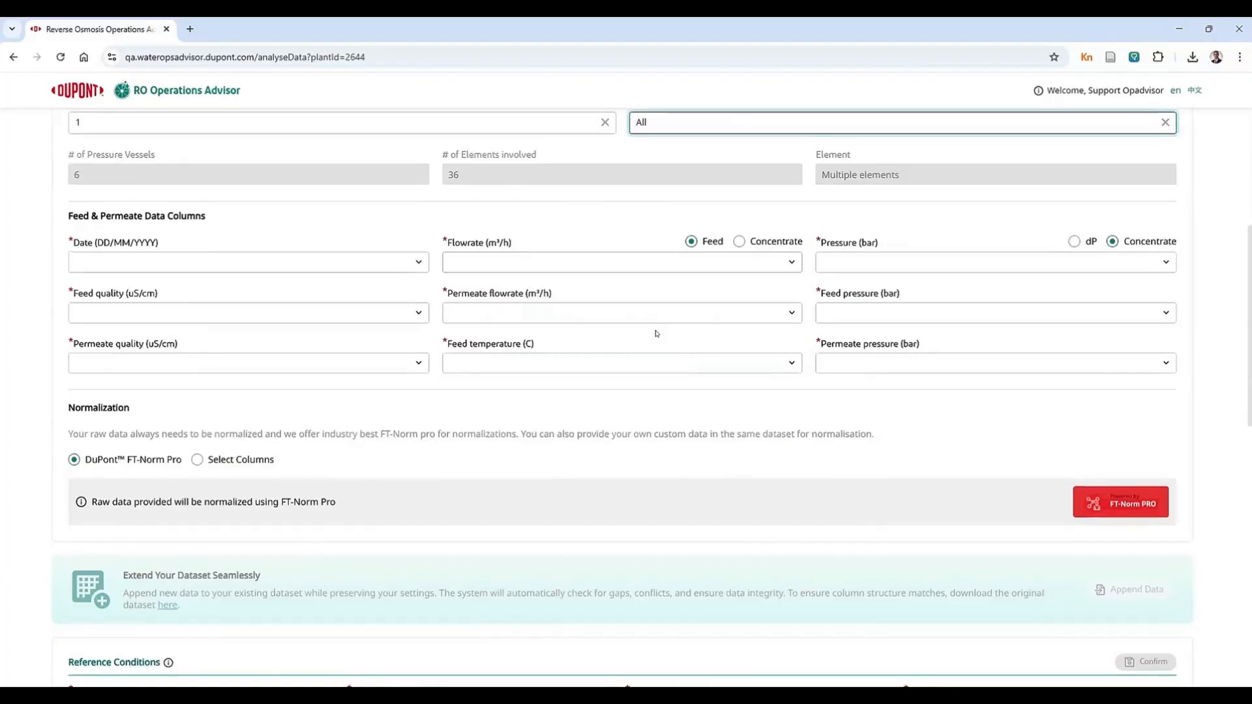
pyautogui.scroll(1, 656, 333)
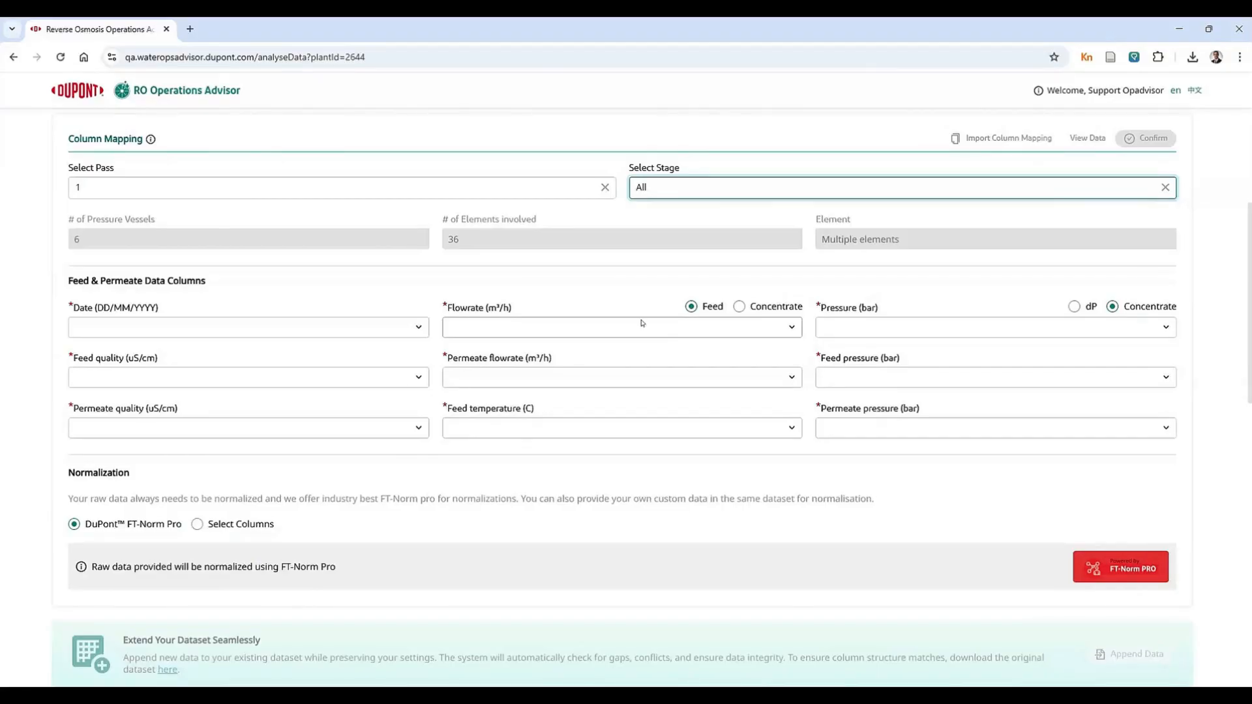
pyautogui.click(166, 328)
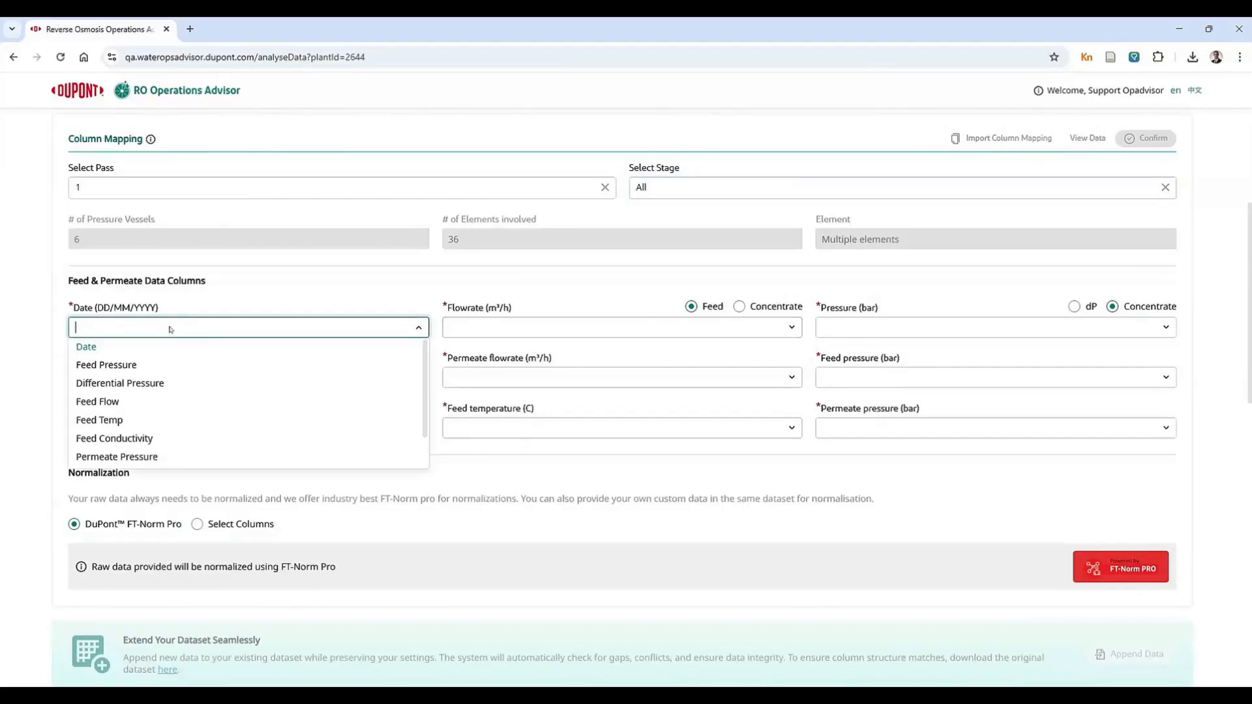
pyautogui.click(96, 349)
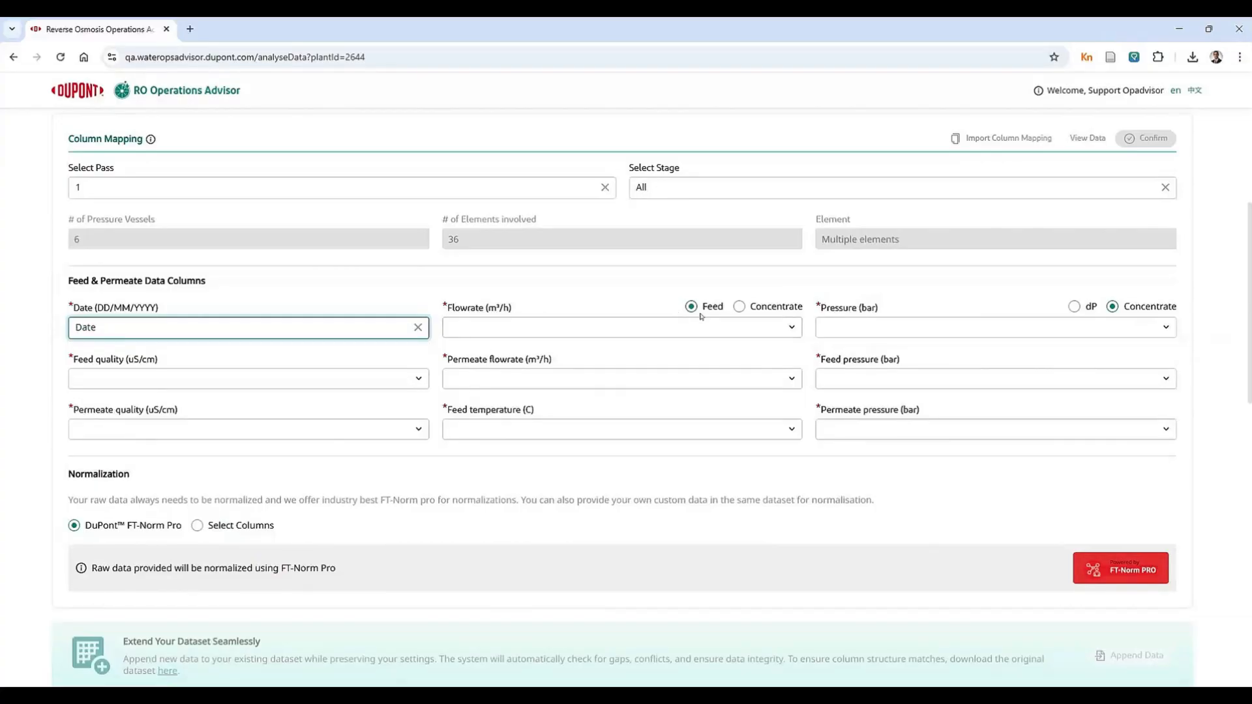
pyautogui.click(634, 328)
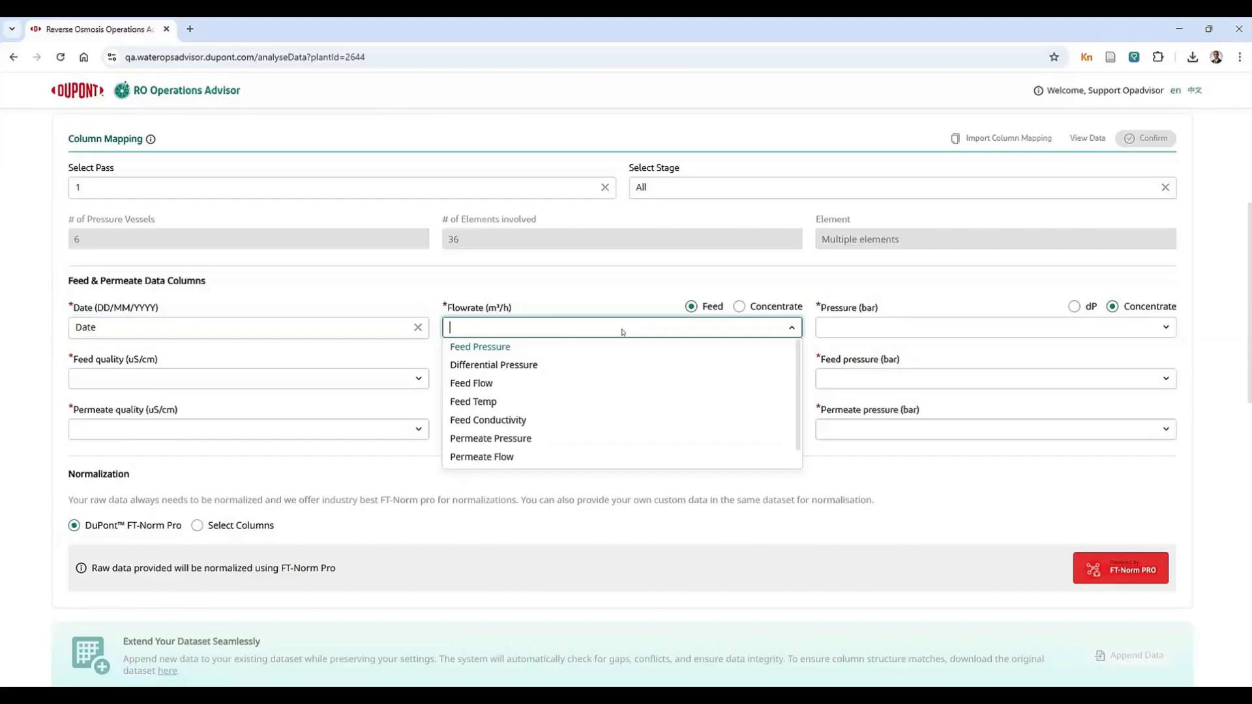
pyautogui.click(489, 384)
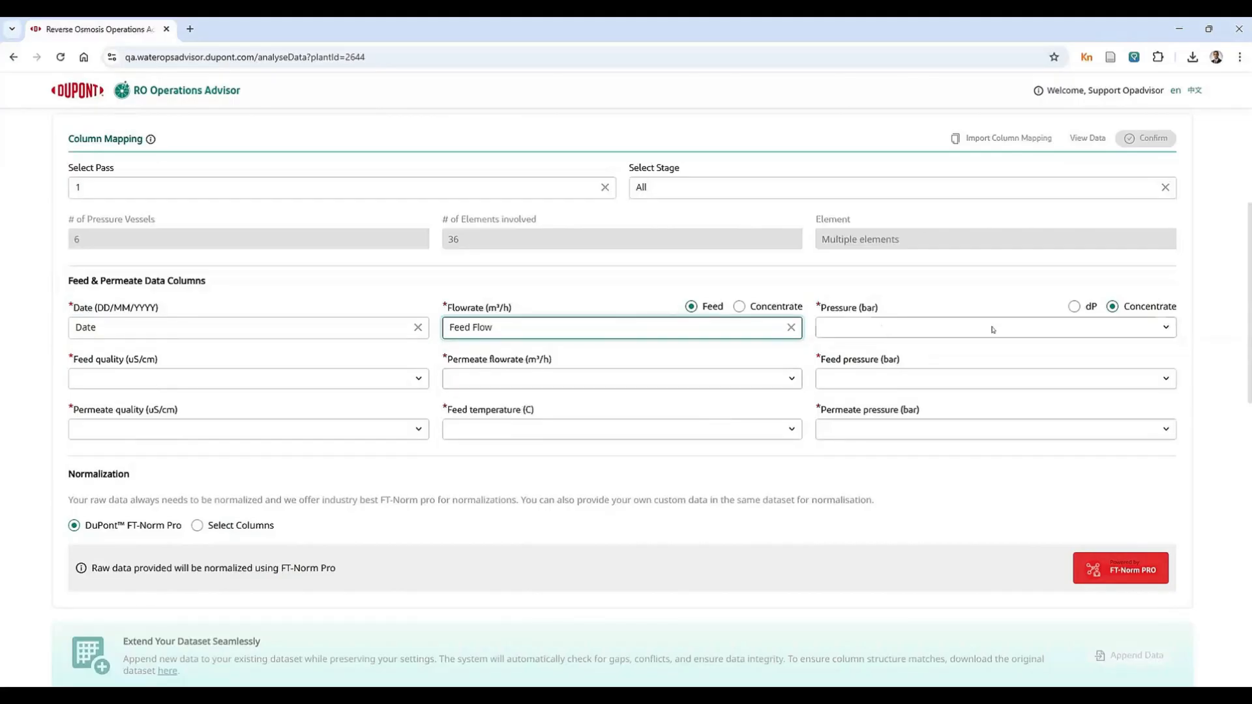
pyautogui.click(1076, 308)
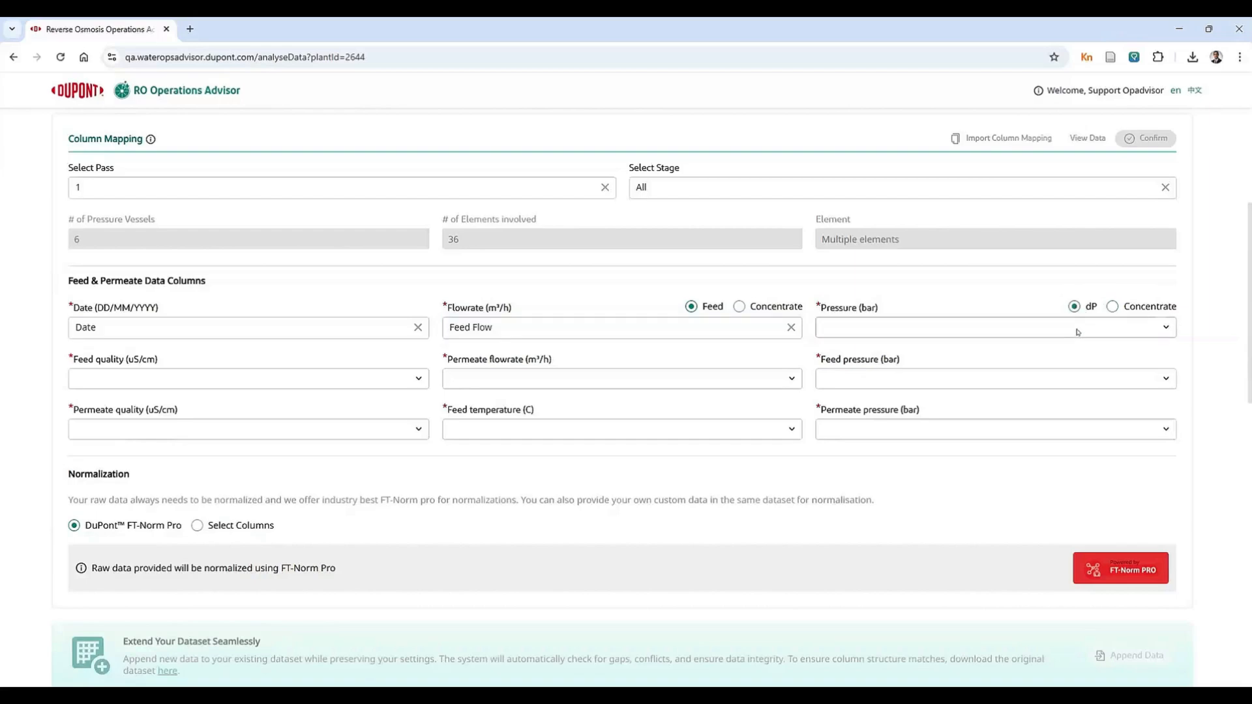
pyautogui.click(861, 329)
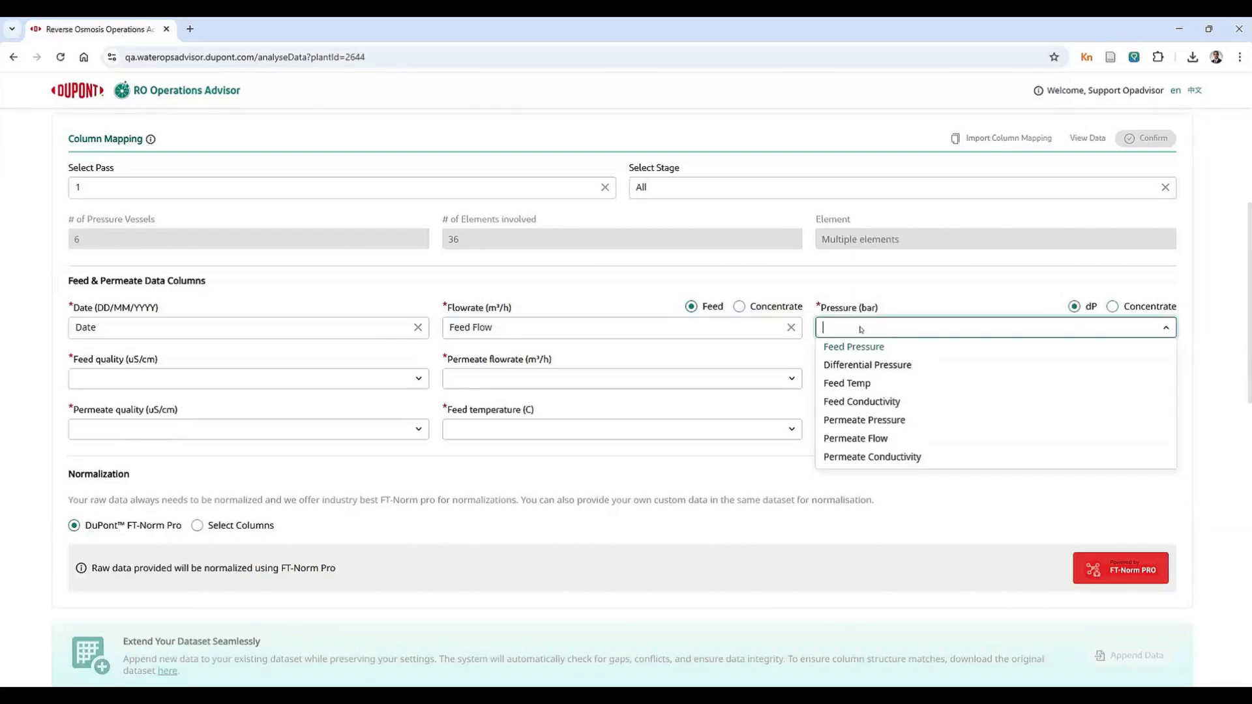
pyautogui.click(873, 367)
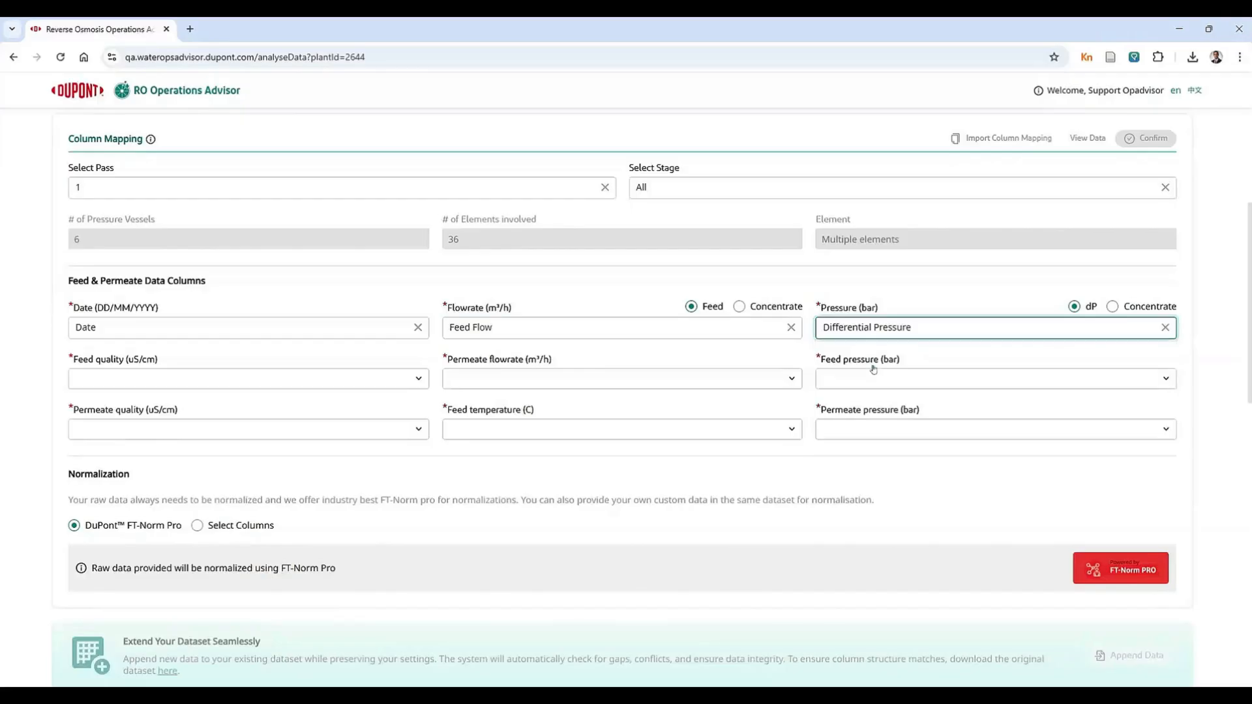
# Map feed quality to Feed Conductivity, permeate flowrate to Permeate Flow, and feed pressure to Feed Pressure.
pyautogui.click(170, 379)
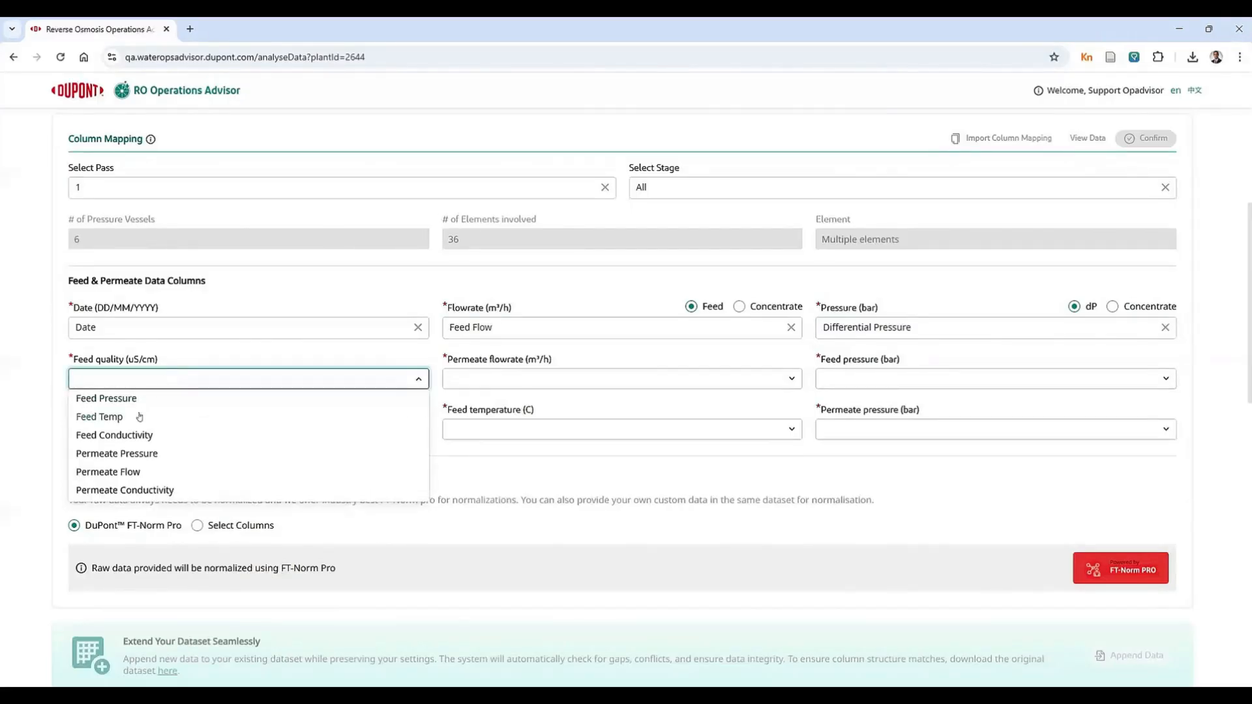
pyautogui.click(139, 435)
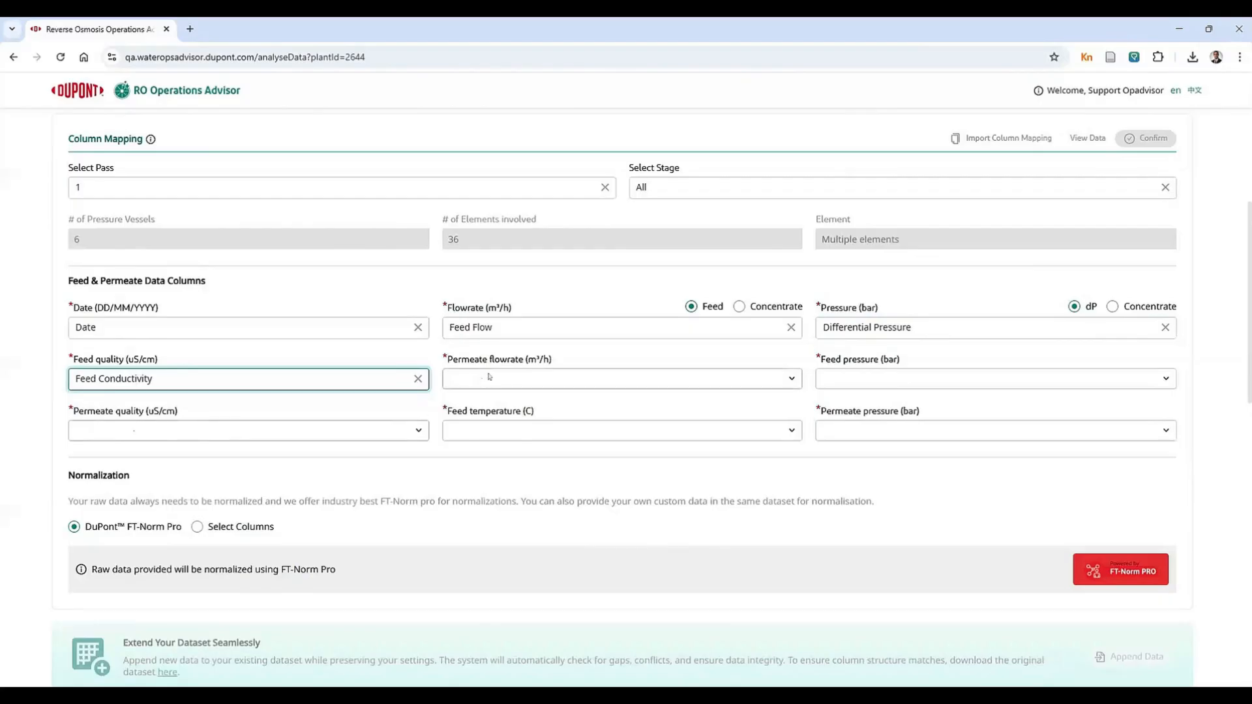
pyautogui.click(466, 381)
pyautogui.click(495, 452)
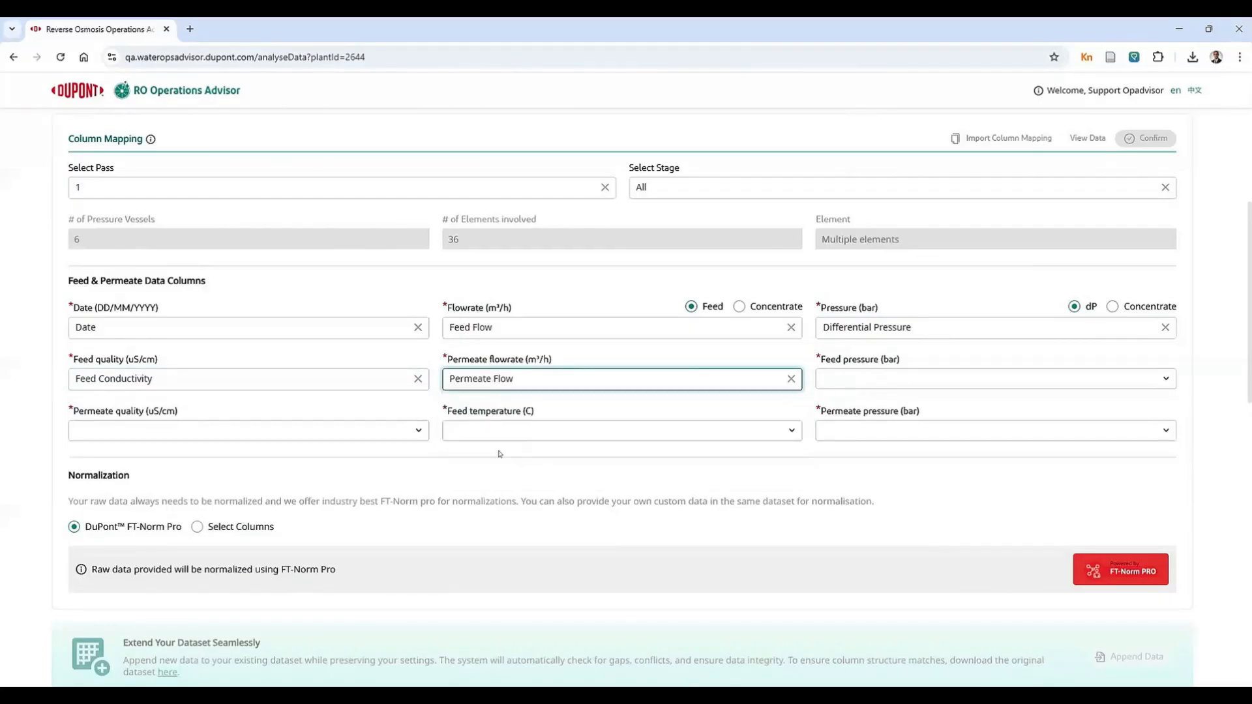
pyautogui.click(869, 380)
pyautogui.click(867, 398)
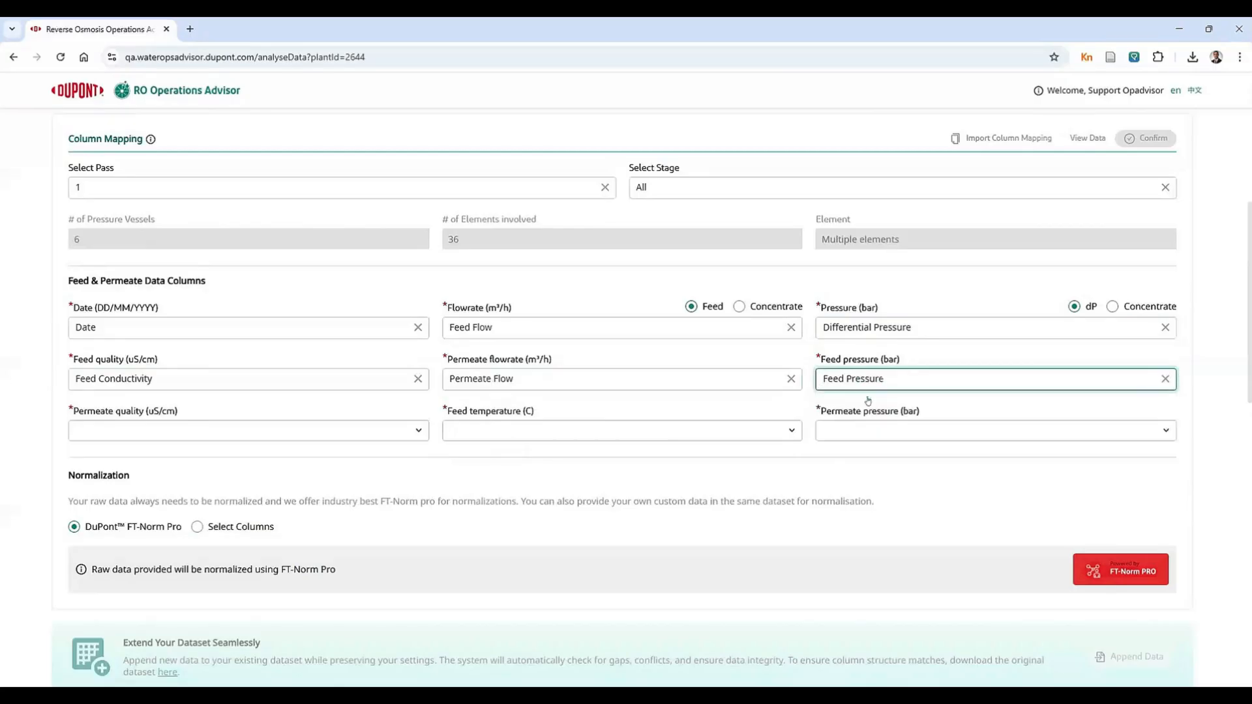
# Map permeate quality to Permeate Conductivity, feed temperature to Feed Temp, and permeate pressure to Permeate Pressure.
pyautogui.click(199, 432)
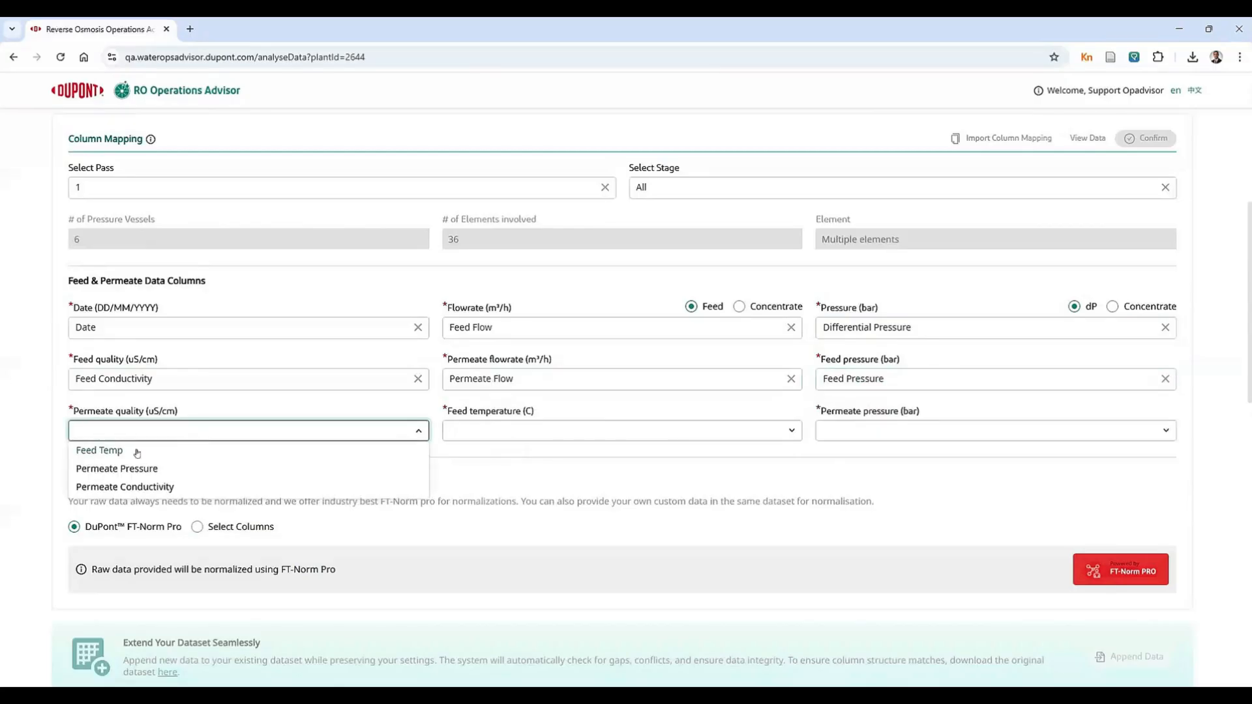
pyautogui.click(137, 487)
pyautogui.click(468, 432)
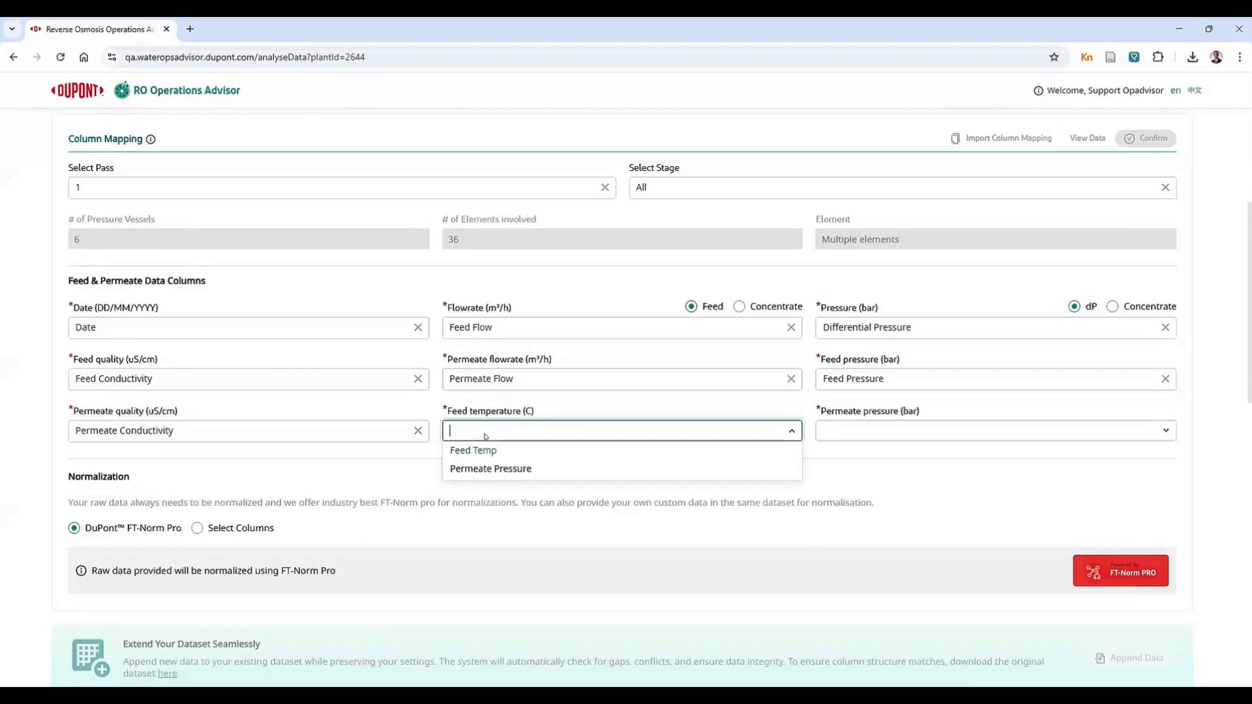
pyautogui.click(488, 452)
pyautogui.click(850, 434)
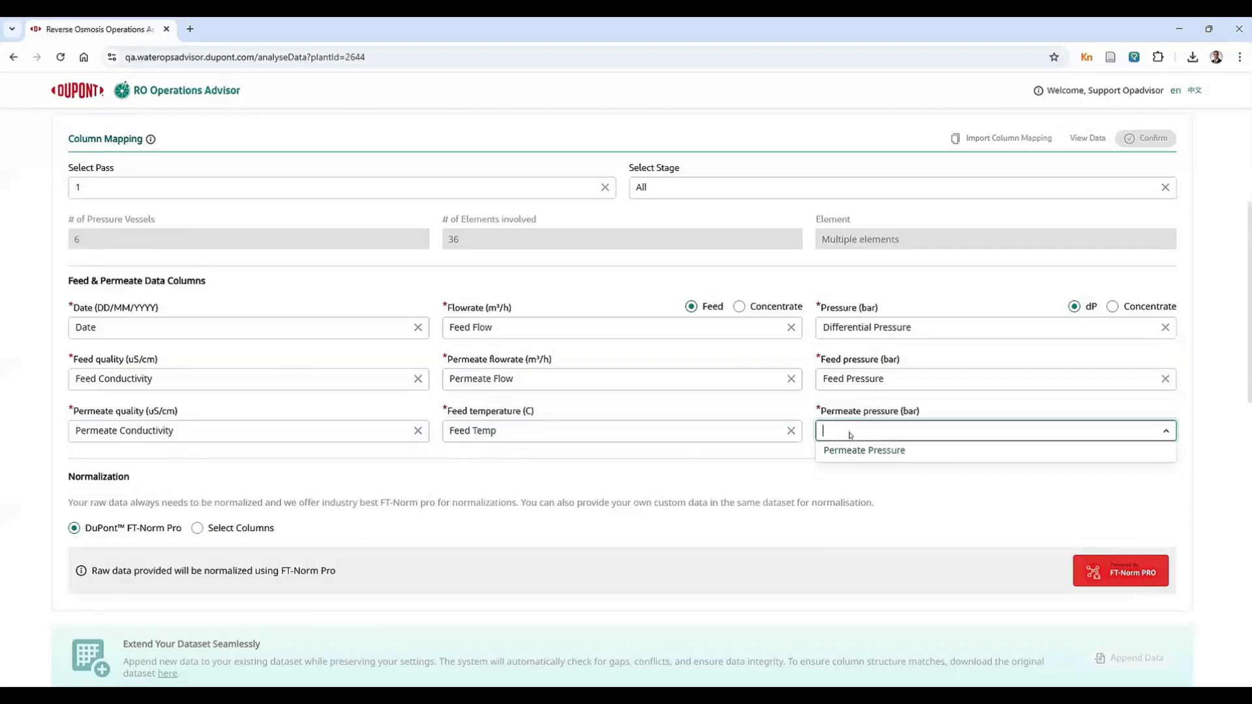
pyautogui.click(853, 454)
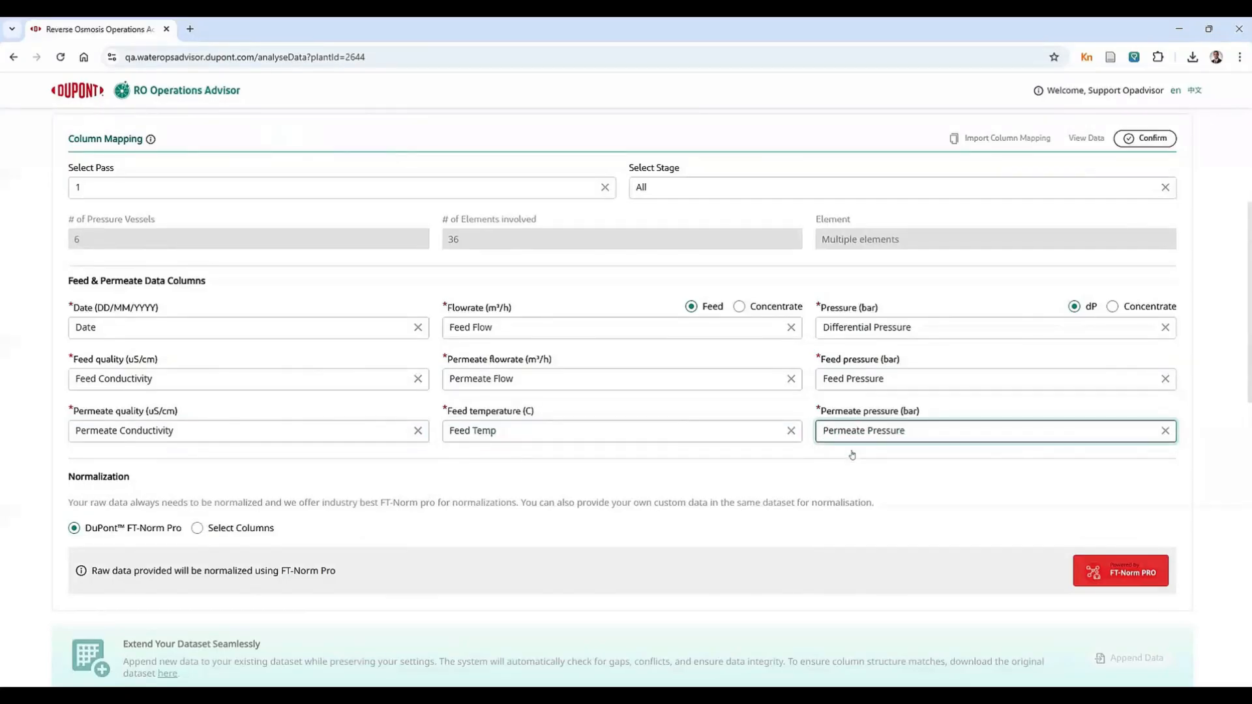
# Try the Select Columns normalization option, check its permeate flow choices, and return to DuPont FT-Norm Pro.
pyautogui.scroll(-1, 595, 478)
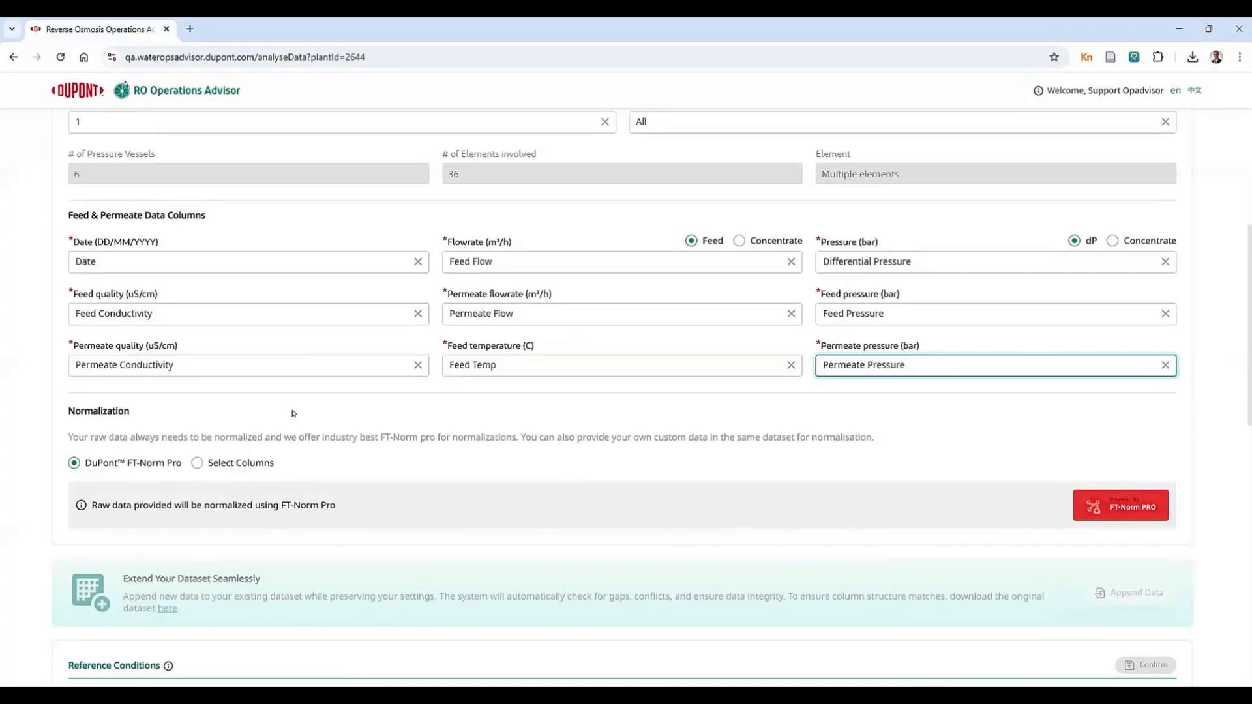
pyautogui.click(197, 463)
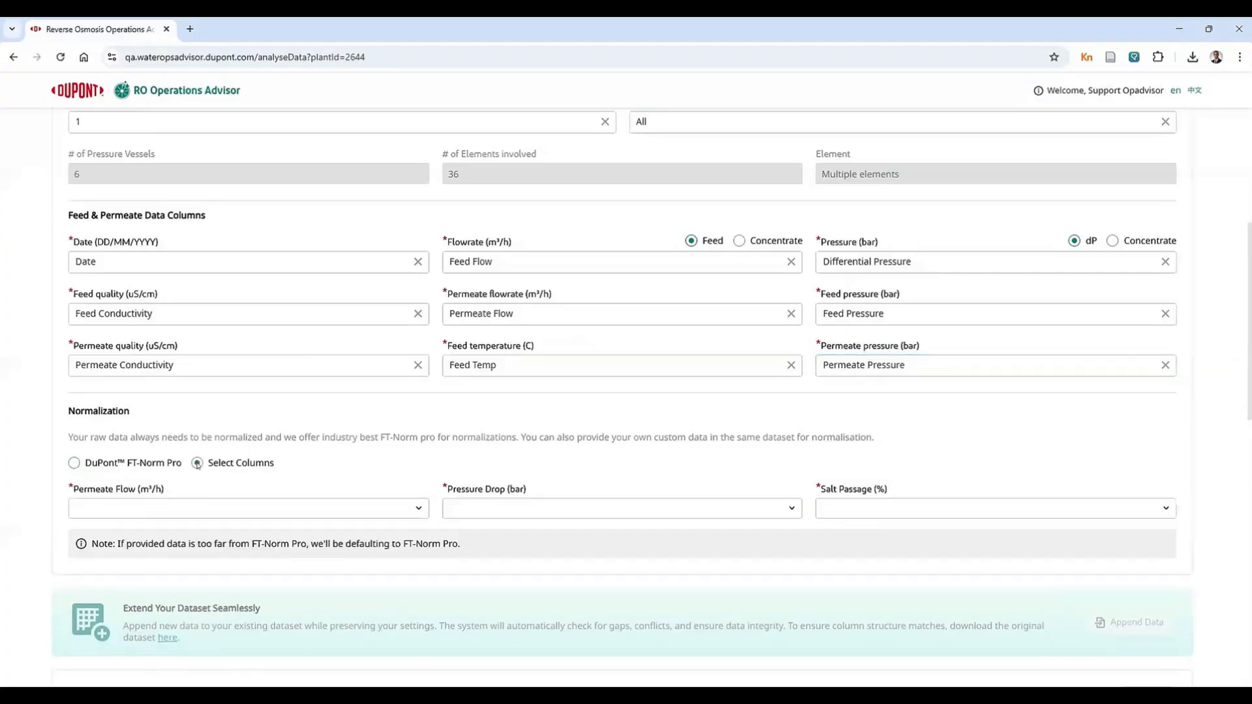
pyautogui.click(194, 508)
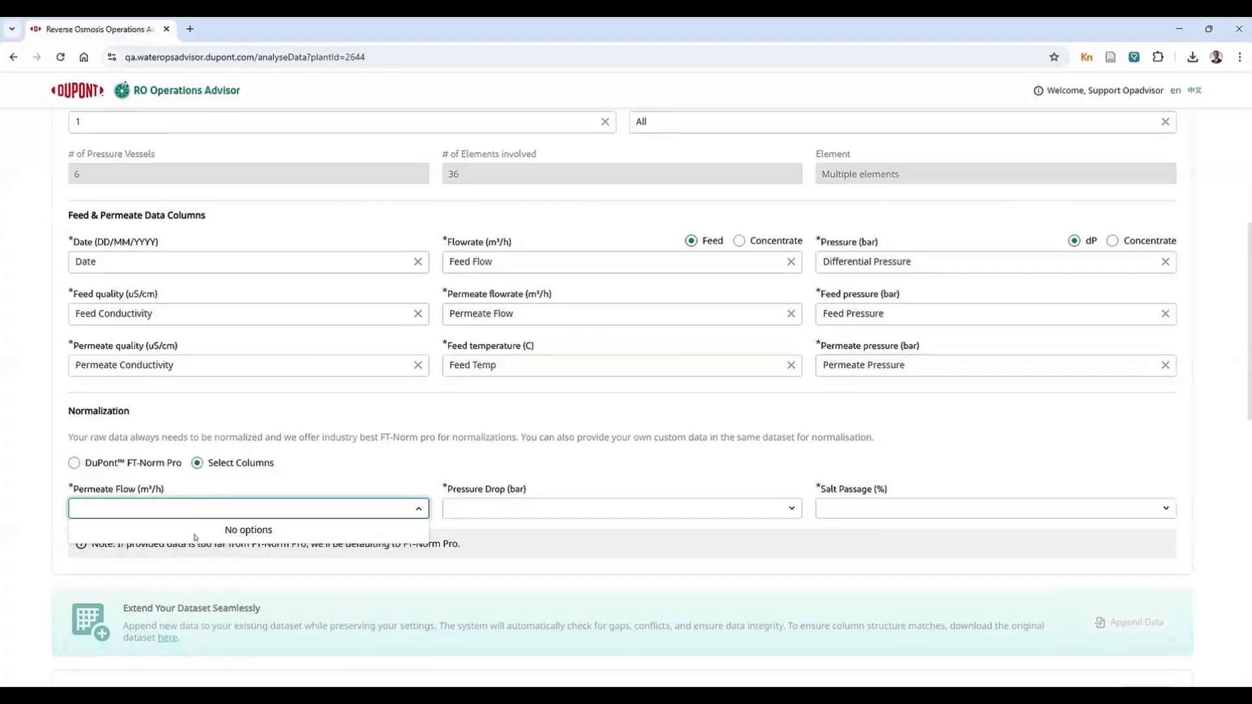
pyautogui.click(248, 484)
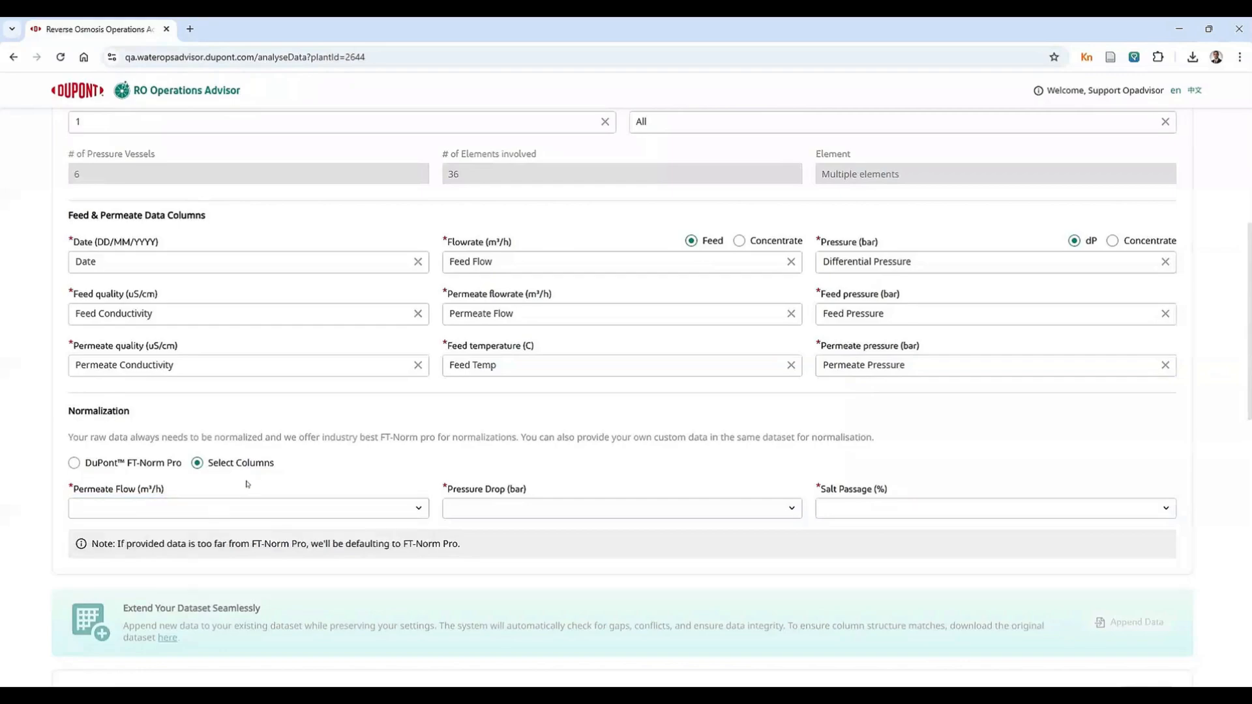
pyautogui.click(74, 464)
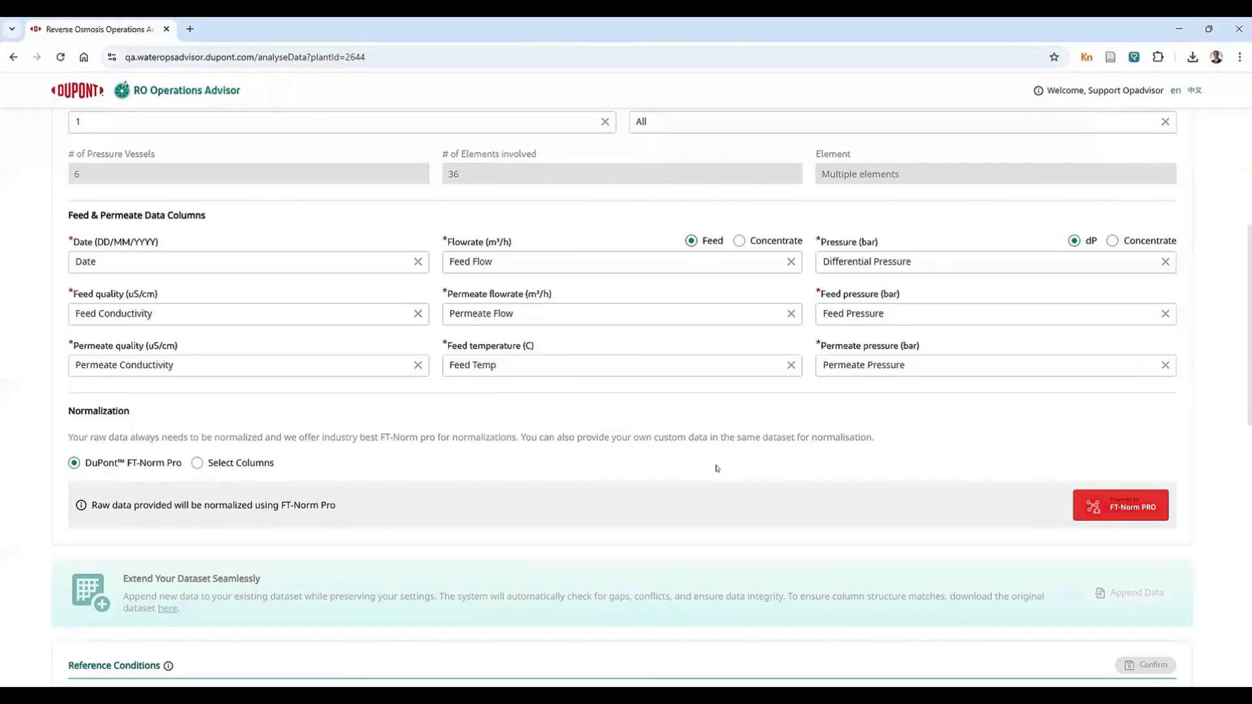
# Confirm the column mapping for pass 1, all stages, with FT-Norm Pro normalization.
pyautogui.scroll(2, 718, 469)
pyautogui.scroll(3, 718, 468)
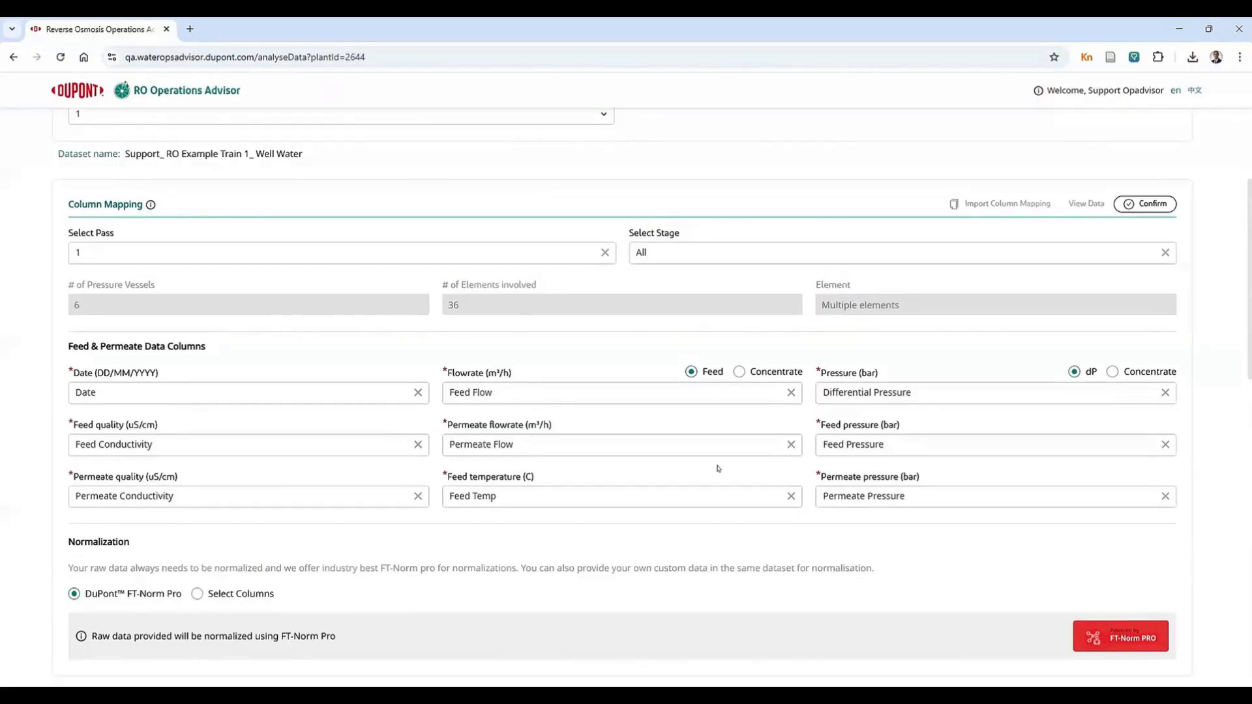
pyautogui.click(1151, 205)
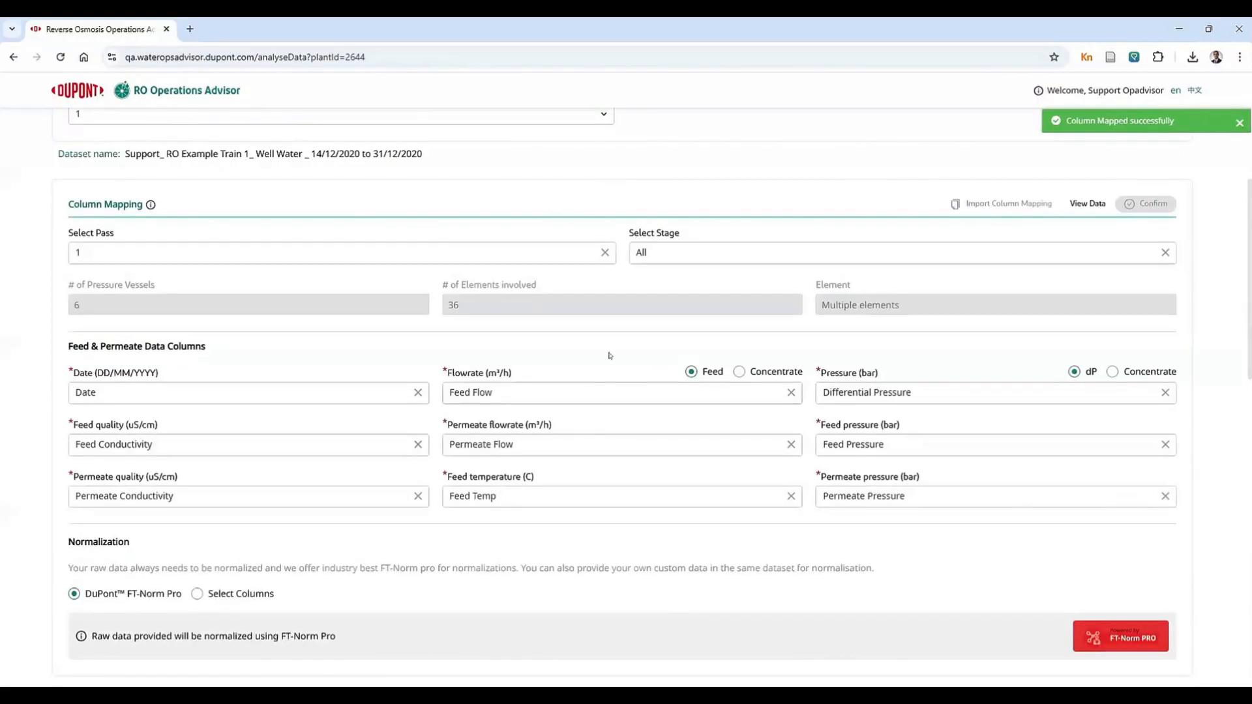
# Review the feed and permeate reference conditions and the default CIP information below the column mapping.
pyautogui.scroll(-4, 607, 354)
pyautogui.scroll(-6, 606, 354)
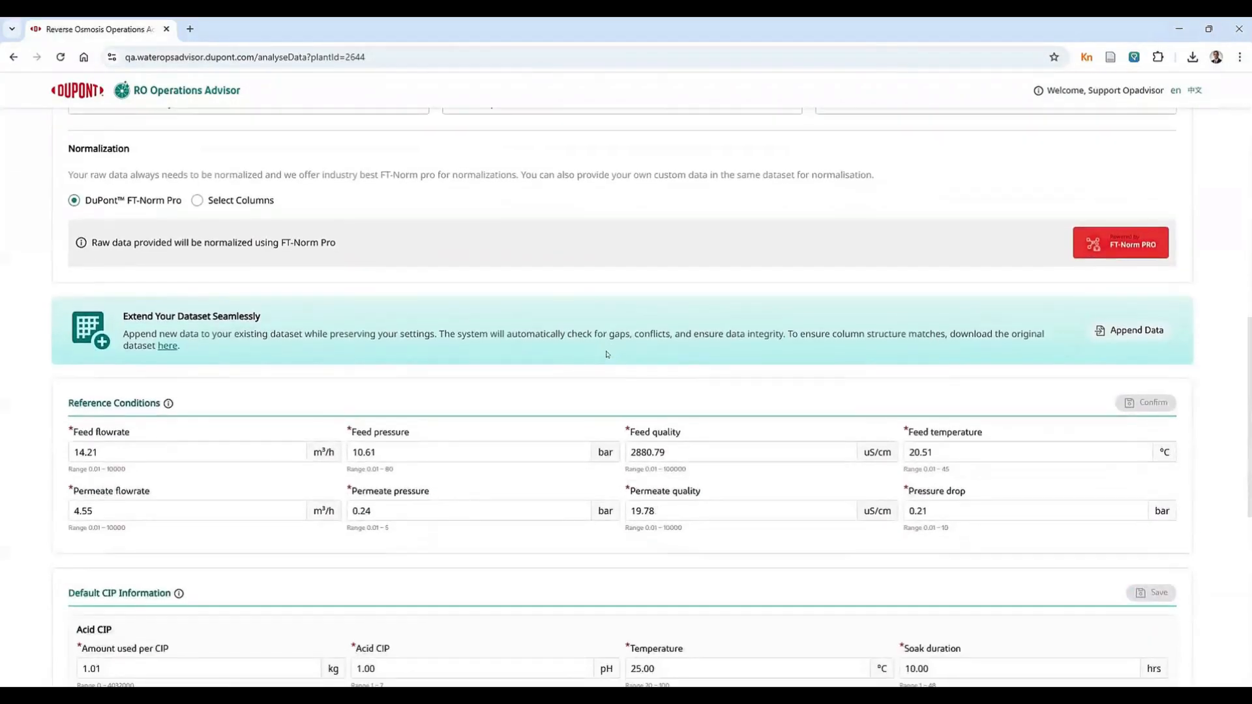
pyautogui.scroll(1, 601, 343)
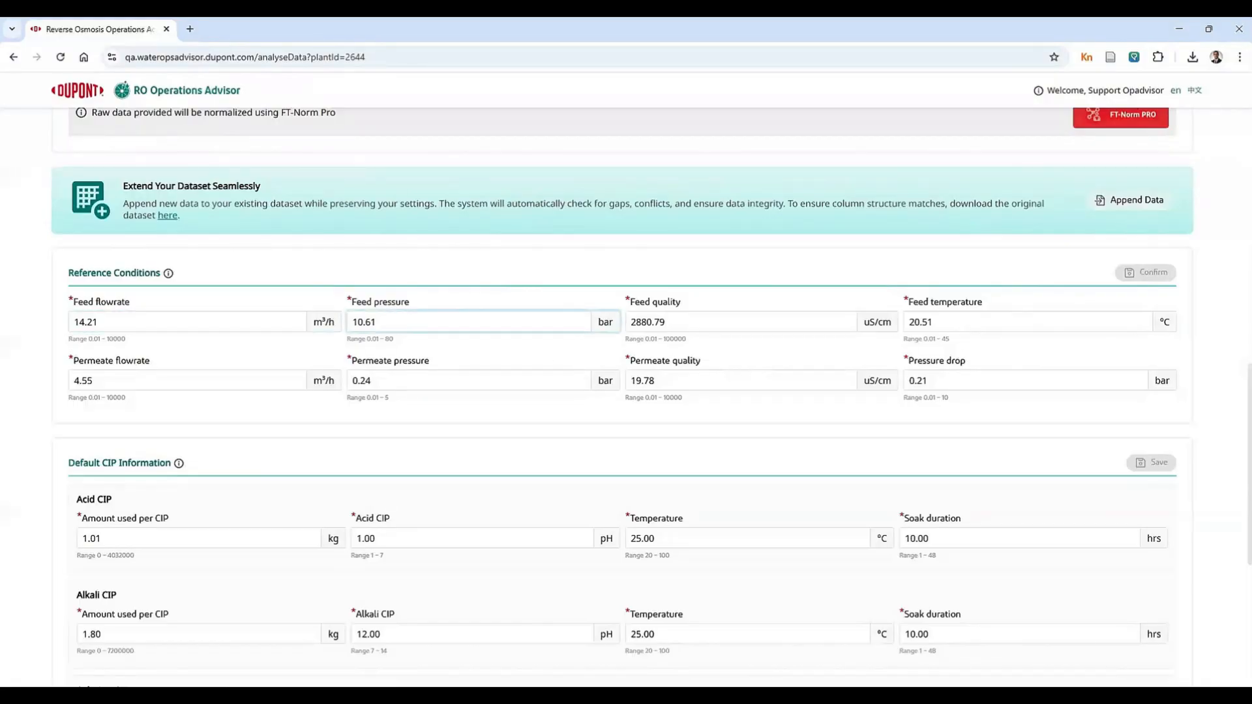
pyautogui.scroll(6, 695, 339)
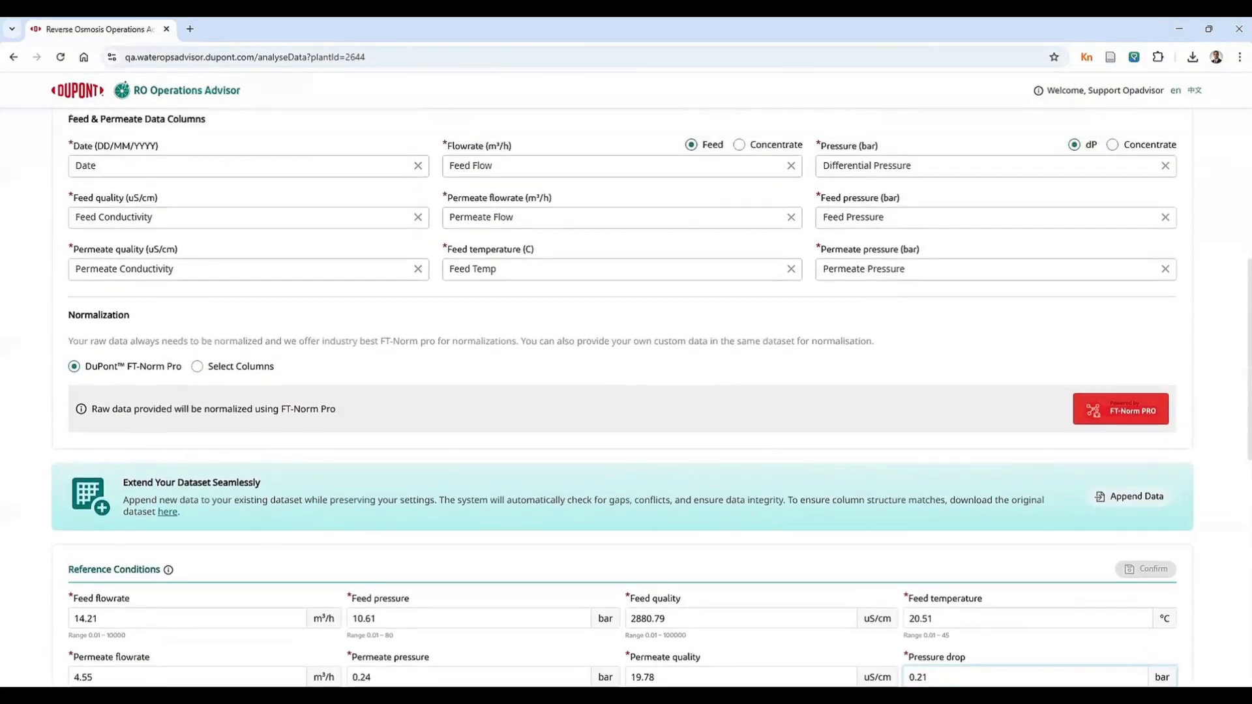
pyautogui.scroll(3, 695, 340)
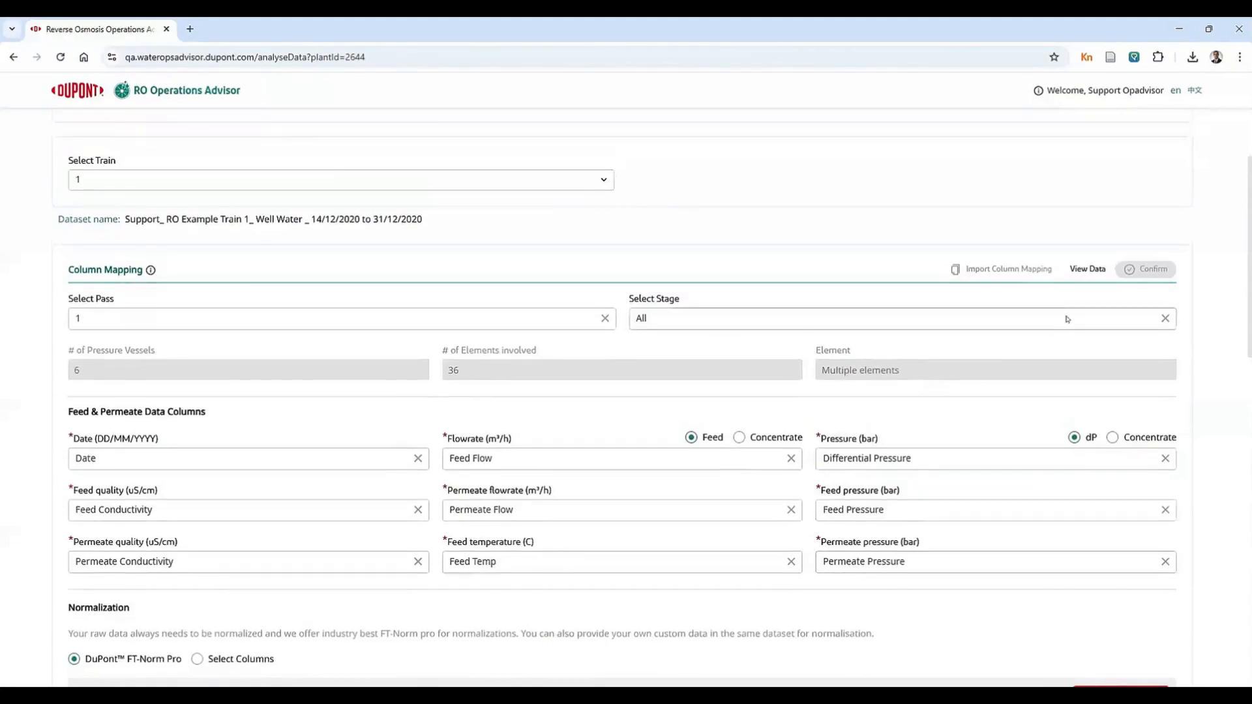
# Set the first 14/12/2020 row of the dataset as the reference condition and confirm the updated reference conditions.
pyautogui.click(1087, 270)
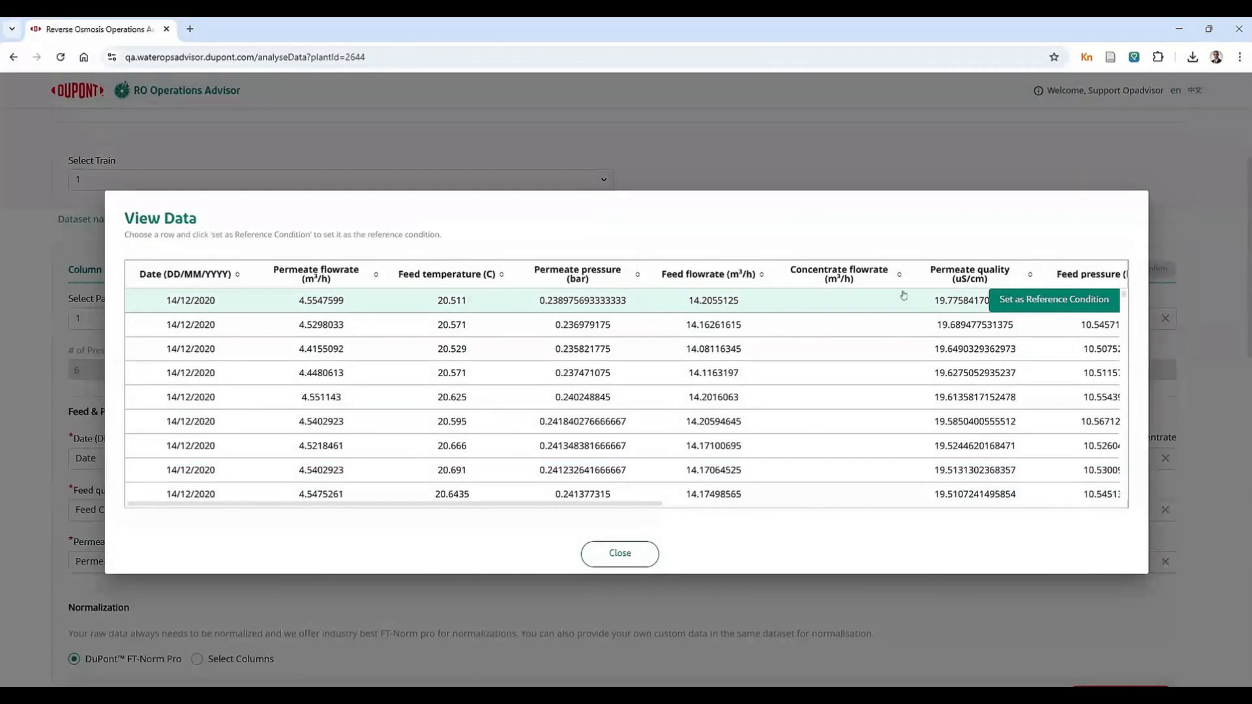
pyautogui.click(1023, 300)
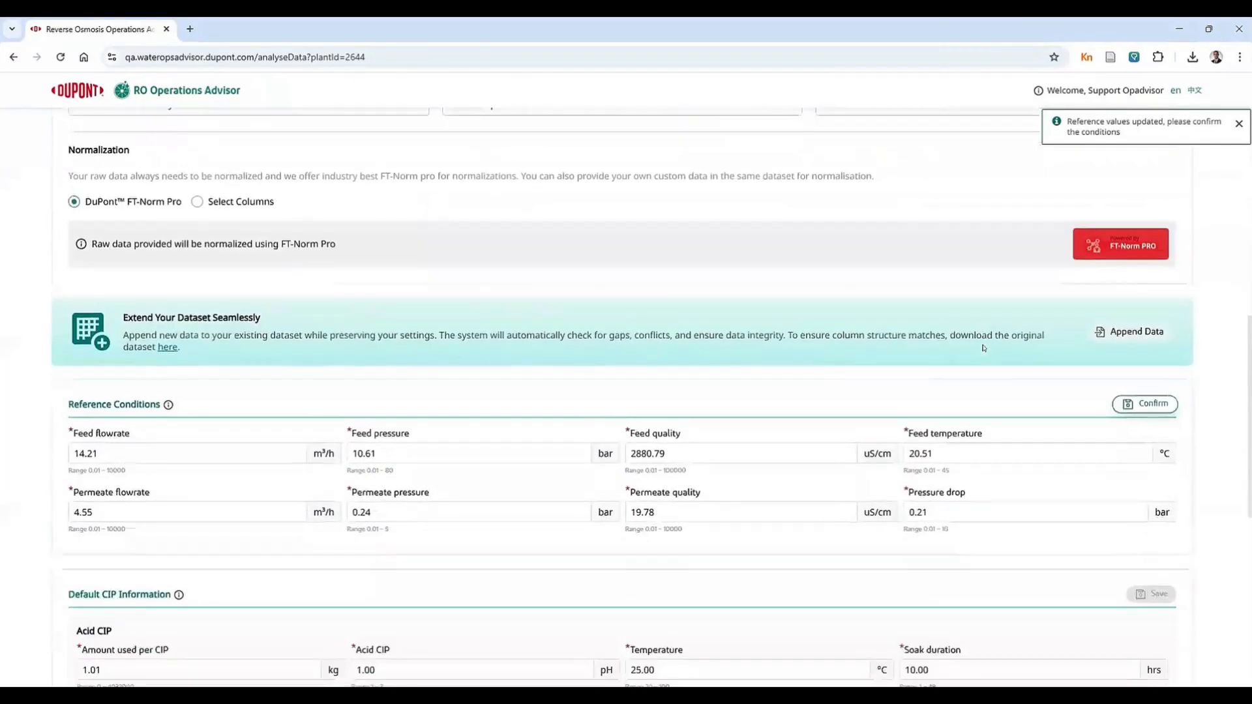
pyautogui.scroll(-1, 984, 348)
pyautogui.click(1143, 339)
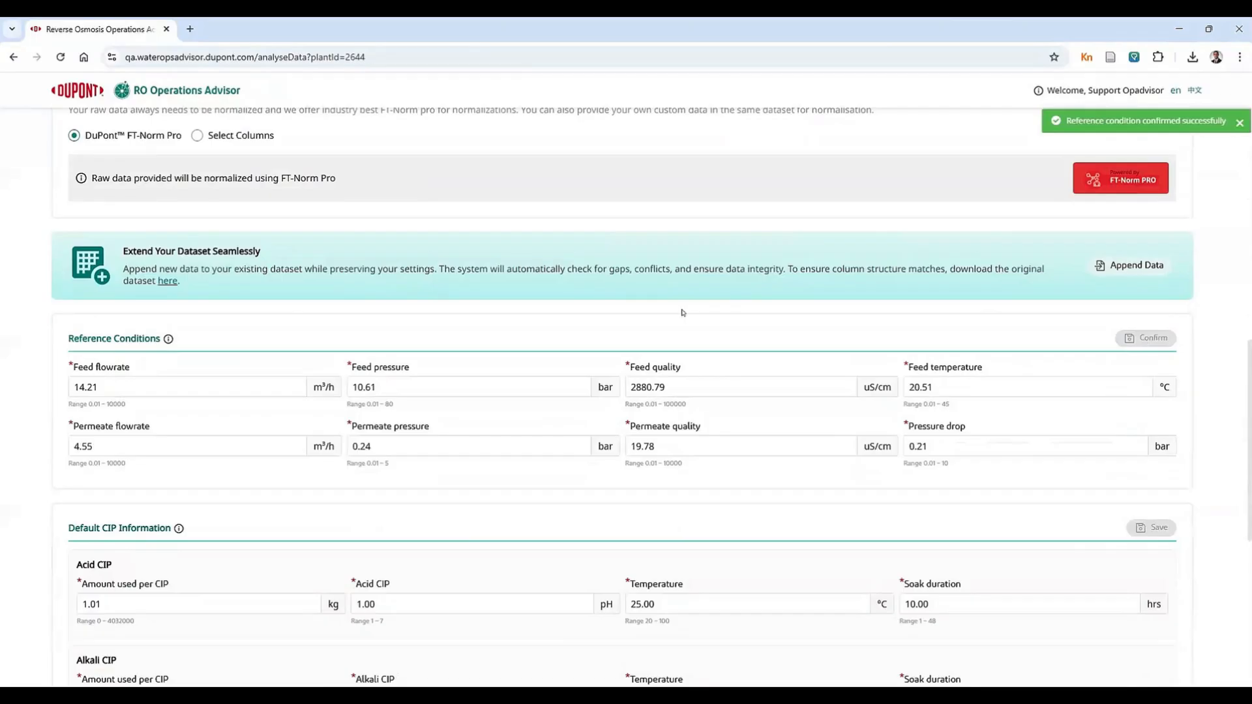
# Examine the default acid, alkali and solution CIP values and the optional ways to add CIP data.
pyautogui.scroll(-4, 682, 311)
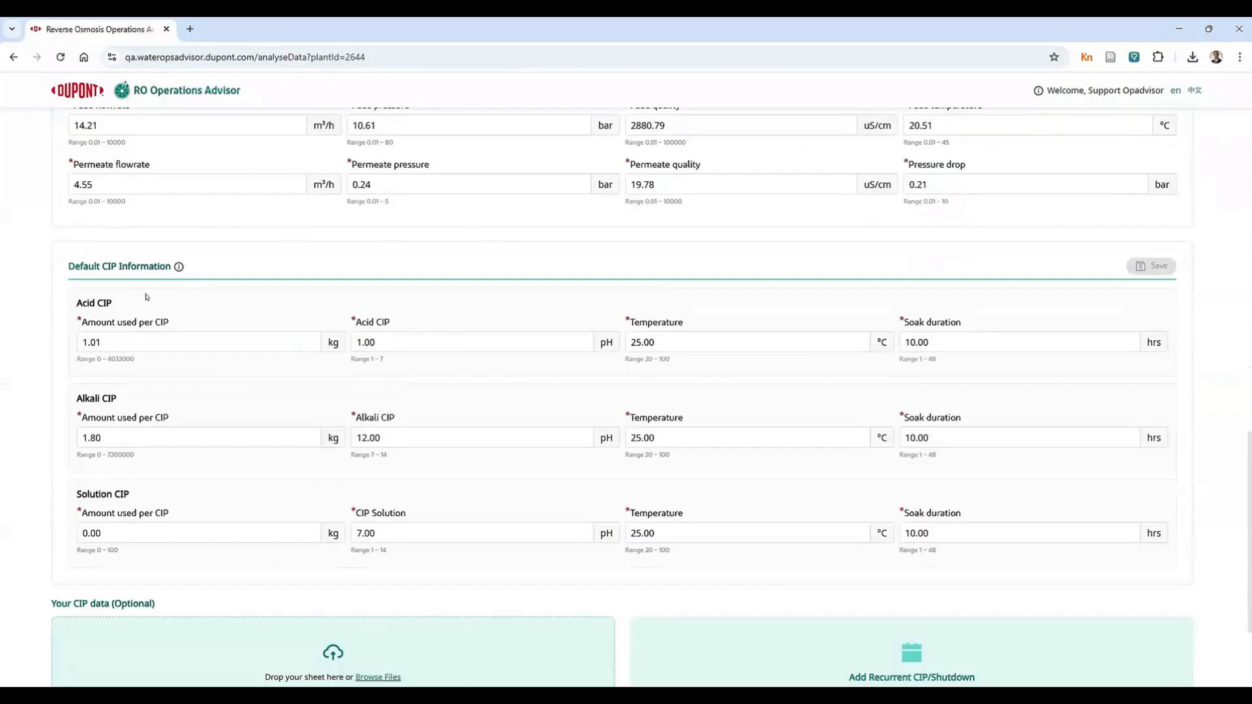
pyautogui.click(159, 343)
pyautogui.scroll(-2, 782, 369)
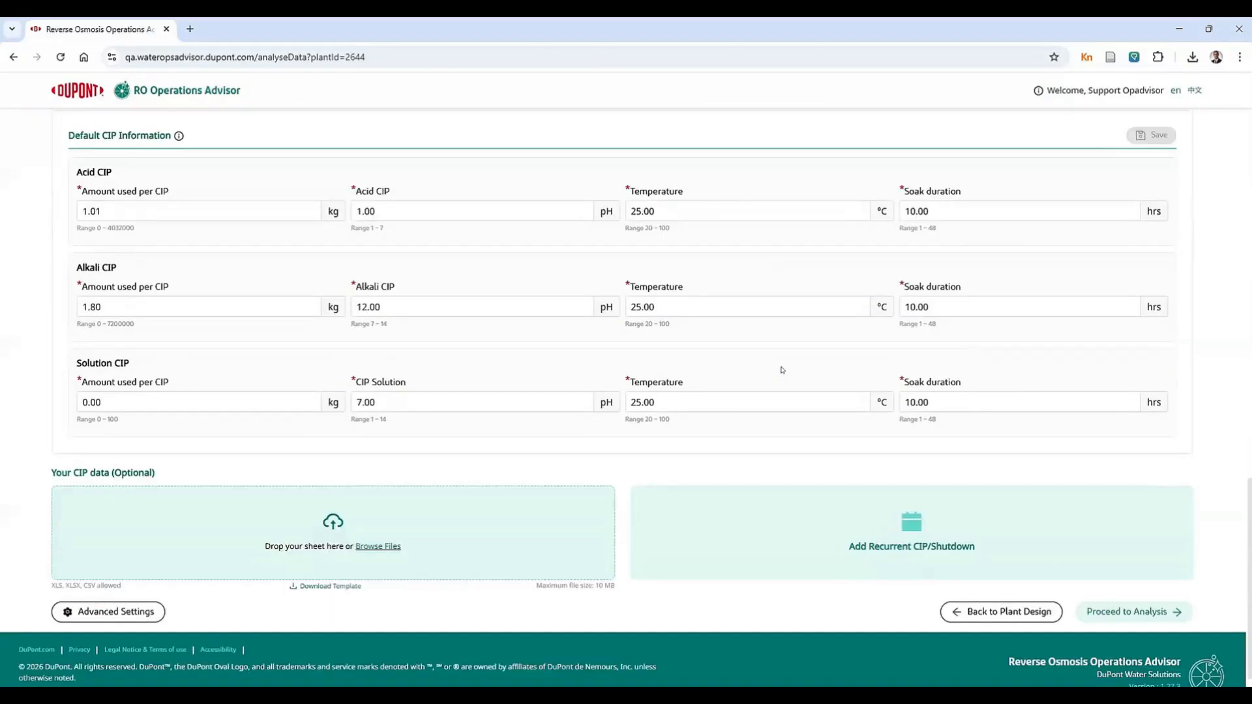
# Open the recurrent CIP/shutdown form, examine the CIP start date and duration of a CIP, and close it without saving.
pyautogui.click(915, 539)
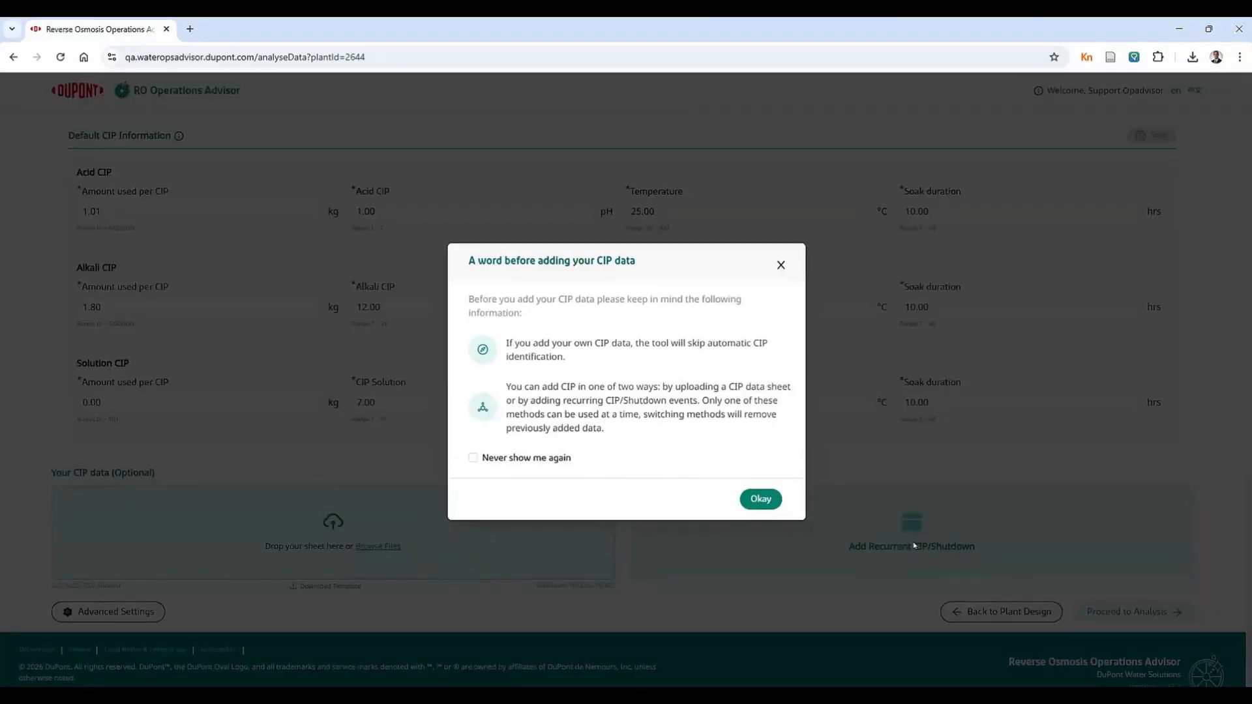
pyautogui.click(761, 499)
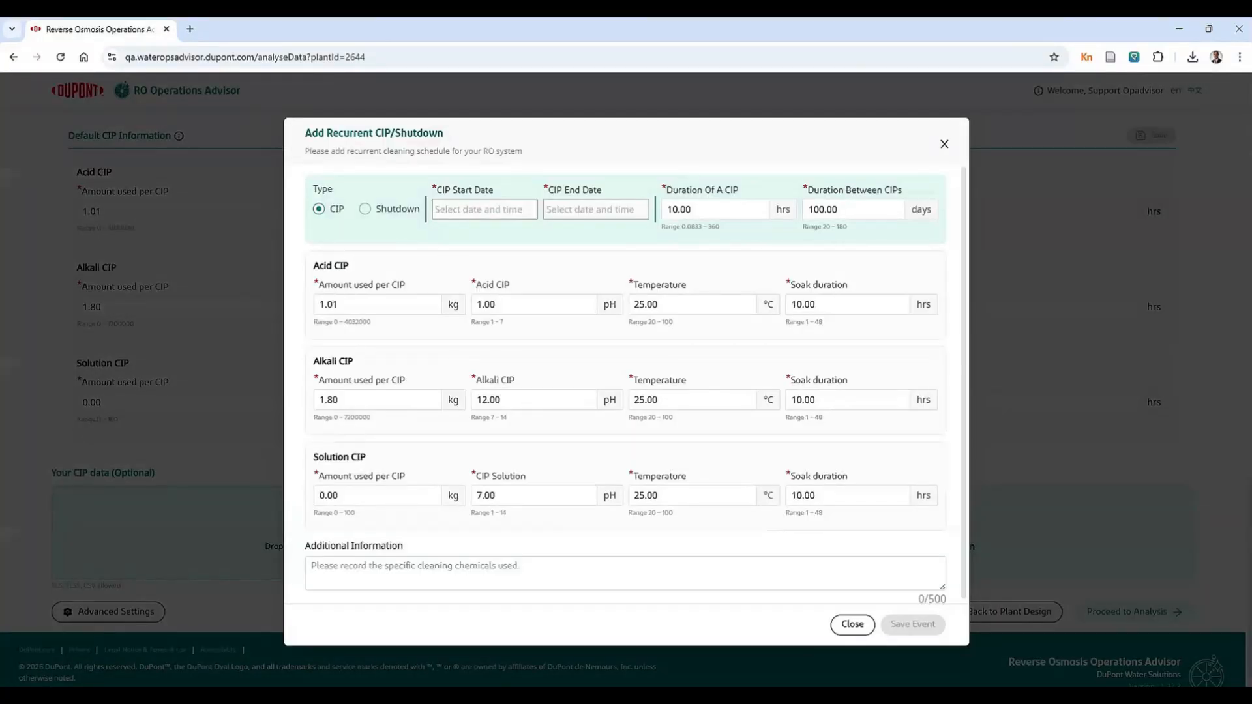
pyautogui.click(436, 210)
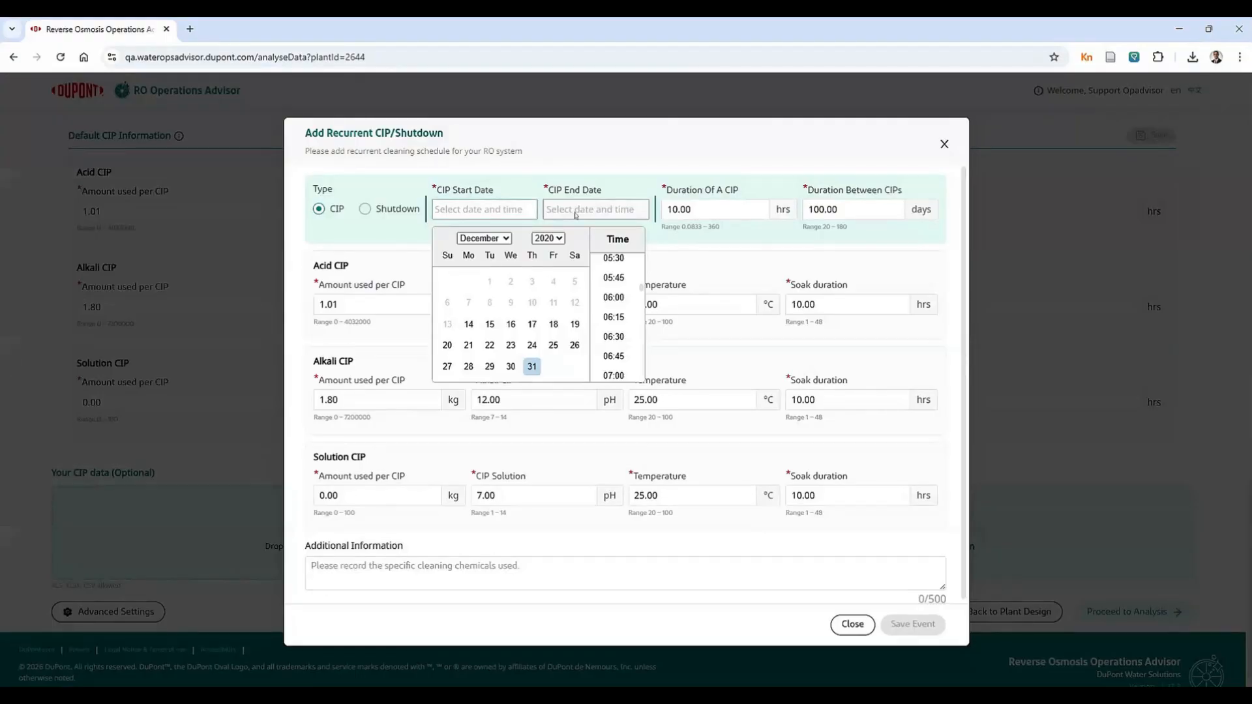
pyautogui.click(690, 209)
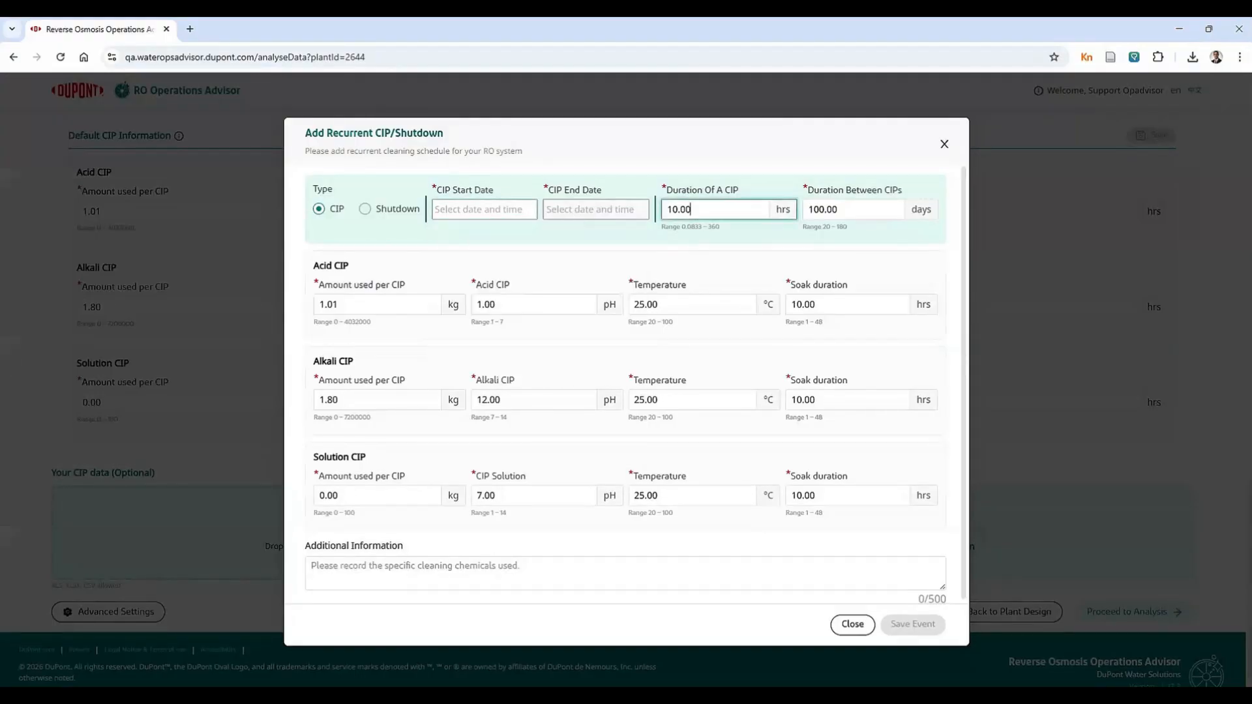
pyautogui.doubleClick(685, 209)
pyautogui.click(945, 144)
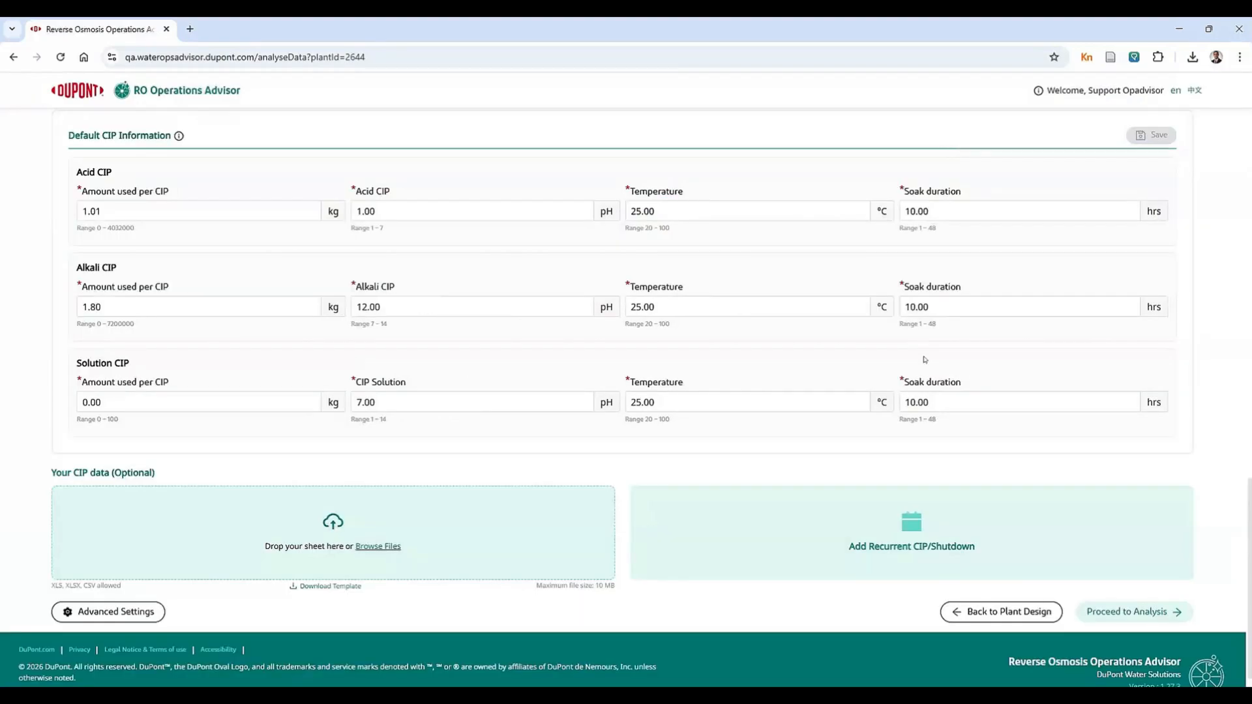
# Reopen the recurrent CIP/shutdown form, examine the duration between CIPs, and close it without saving an event.
pyautogui.click(912, 530)
pyautogui.click(761, 500)
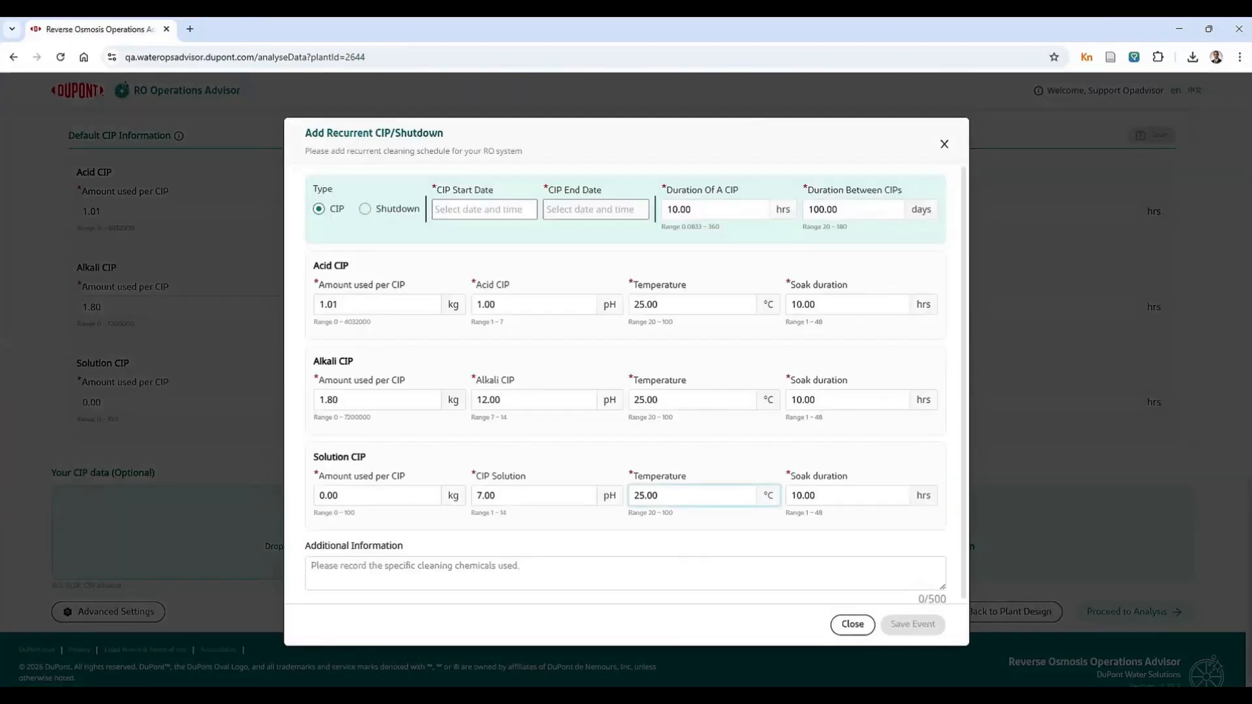
pyautogui.moveTo(838, 209); pyautogui.dragTo(807, 209)
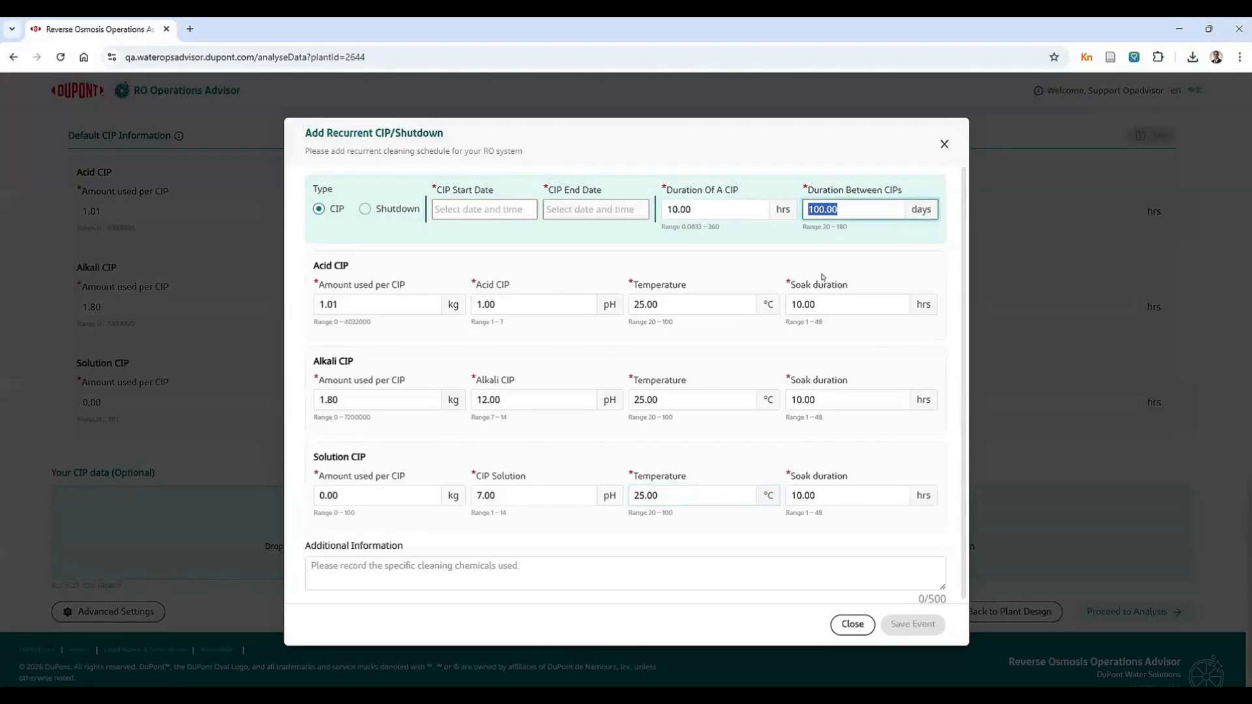
pyautogui.click(845, 209)
pyautogui.click(852, 625)
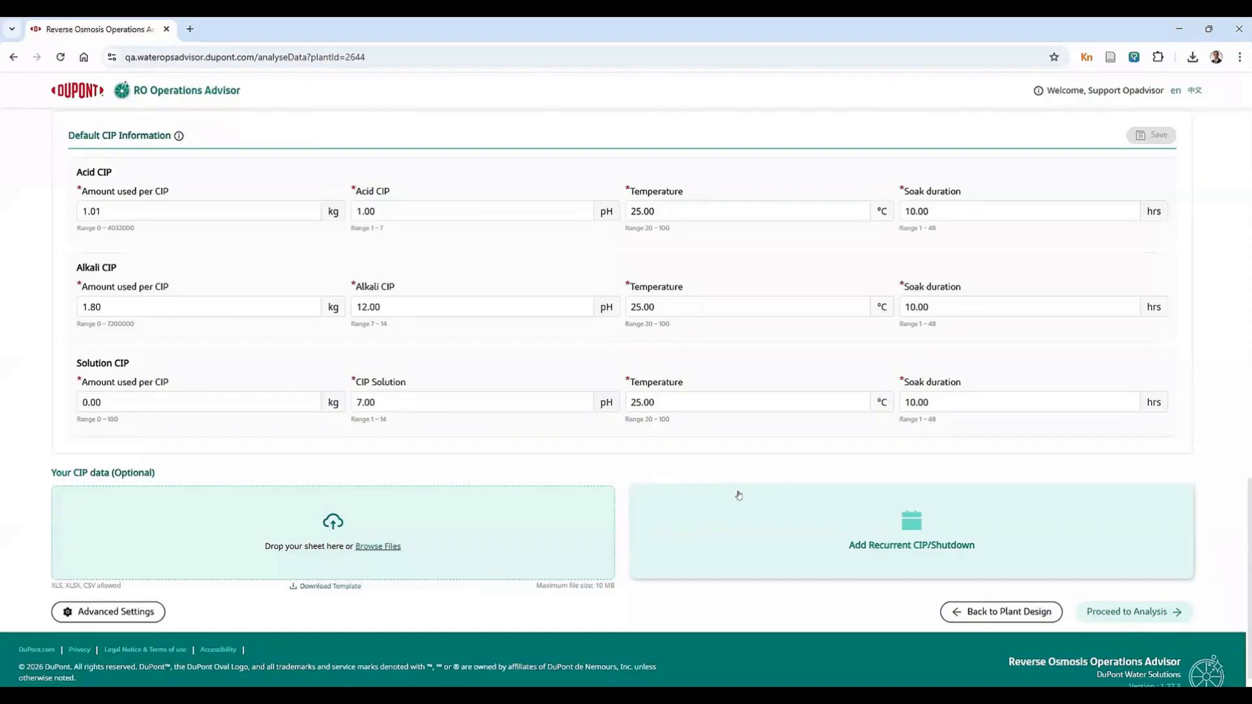
# Proceed to the analysis of the configured train dataset.
pyautogui.click(1103, 621)
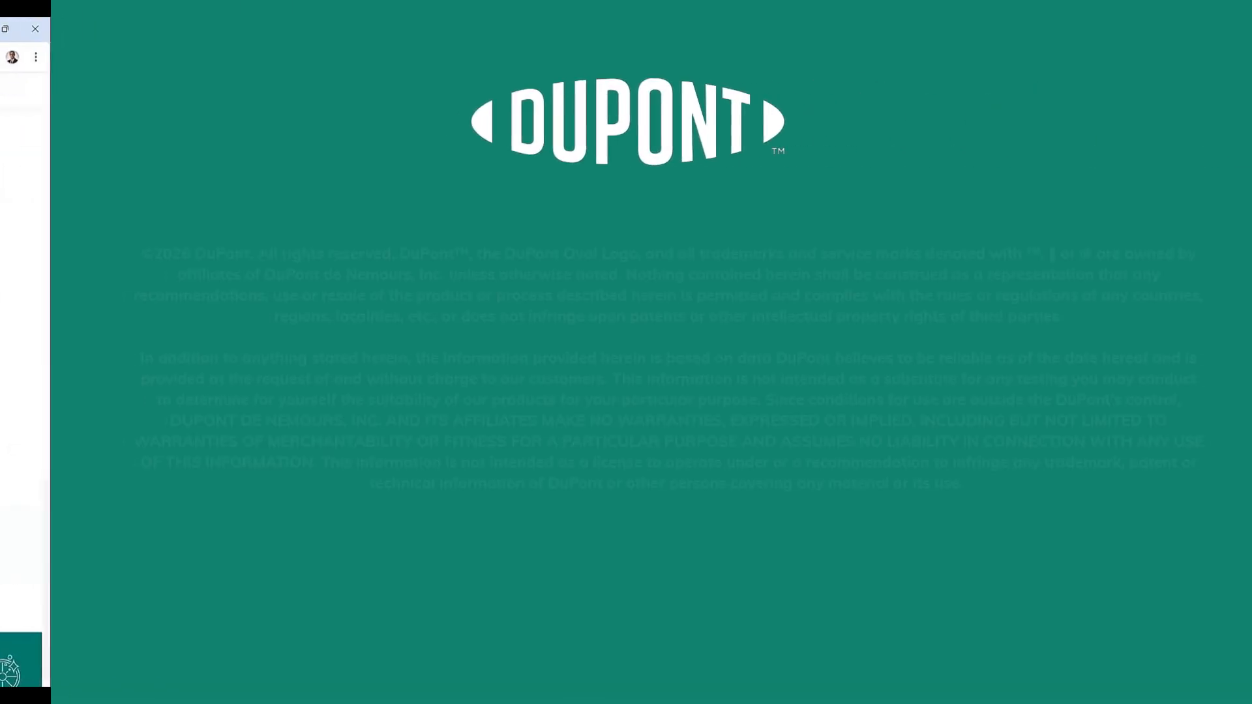